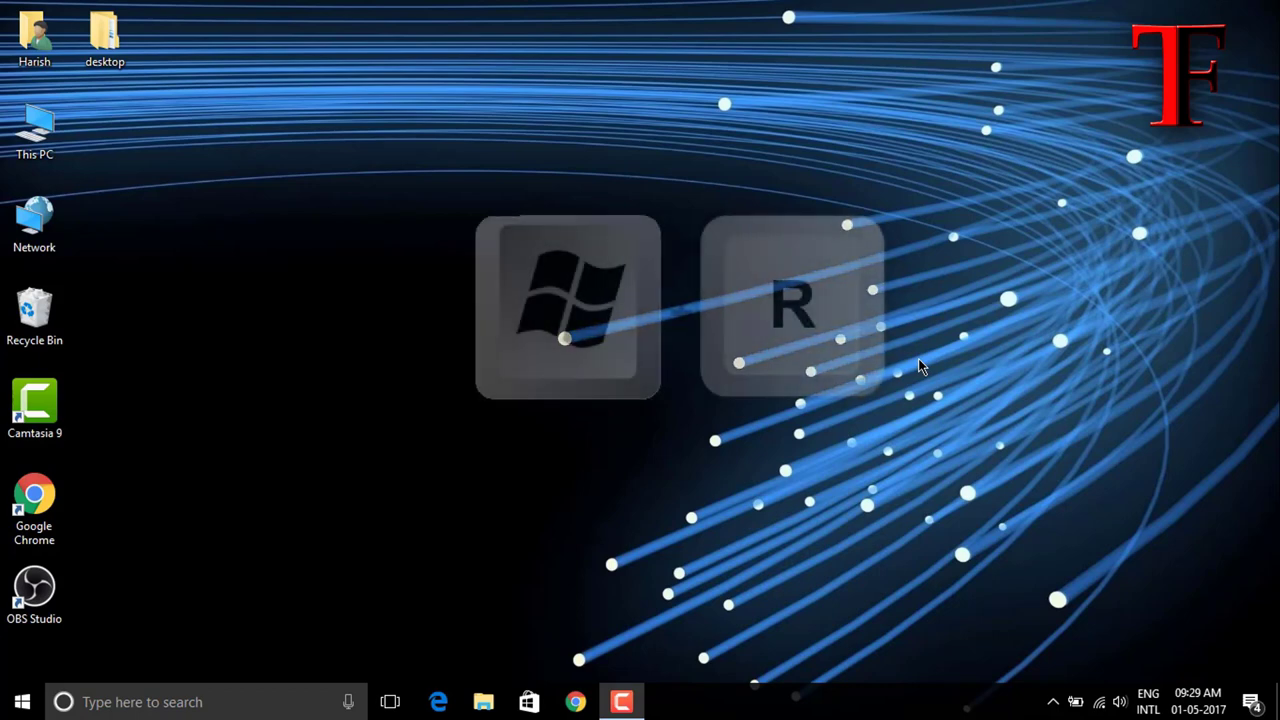
Run 'control /name microsoft.mouse' to open Mouse Properties and view its Pointers tab
{"action": "key", "text": "super+r"}
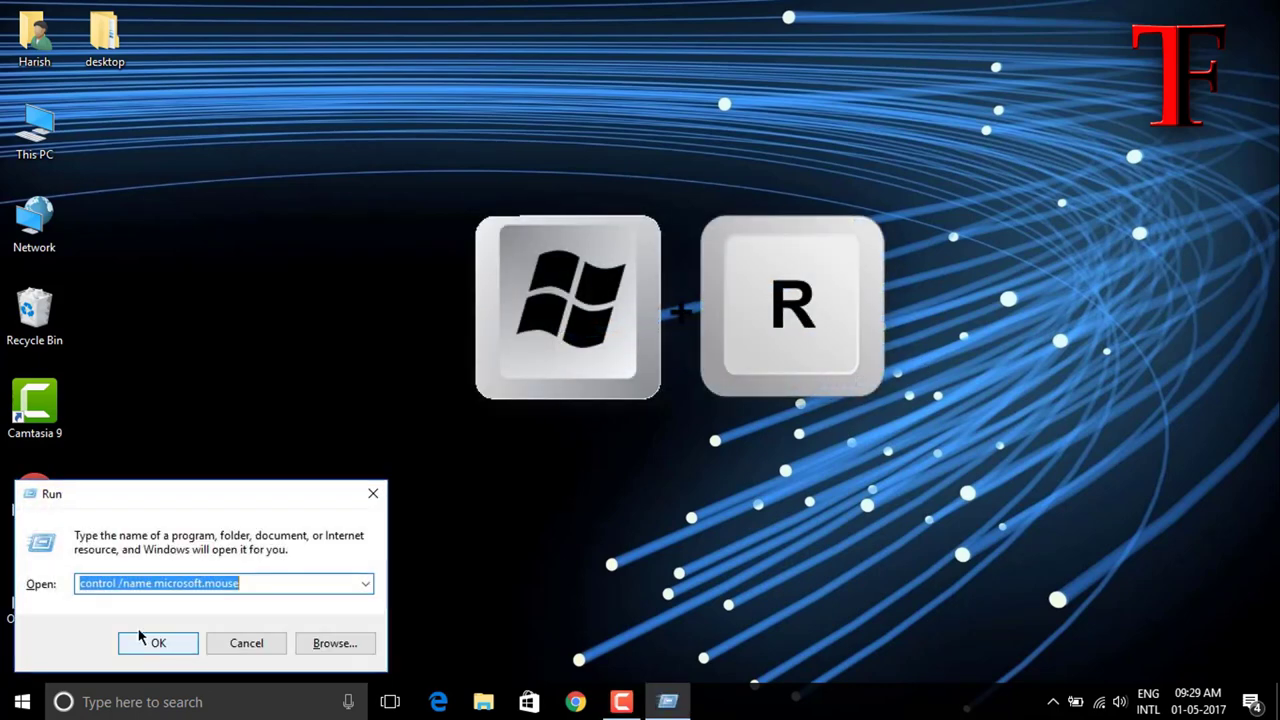
{"action": "left_click", "coordinate": [280, 585]}
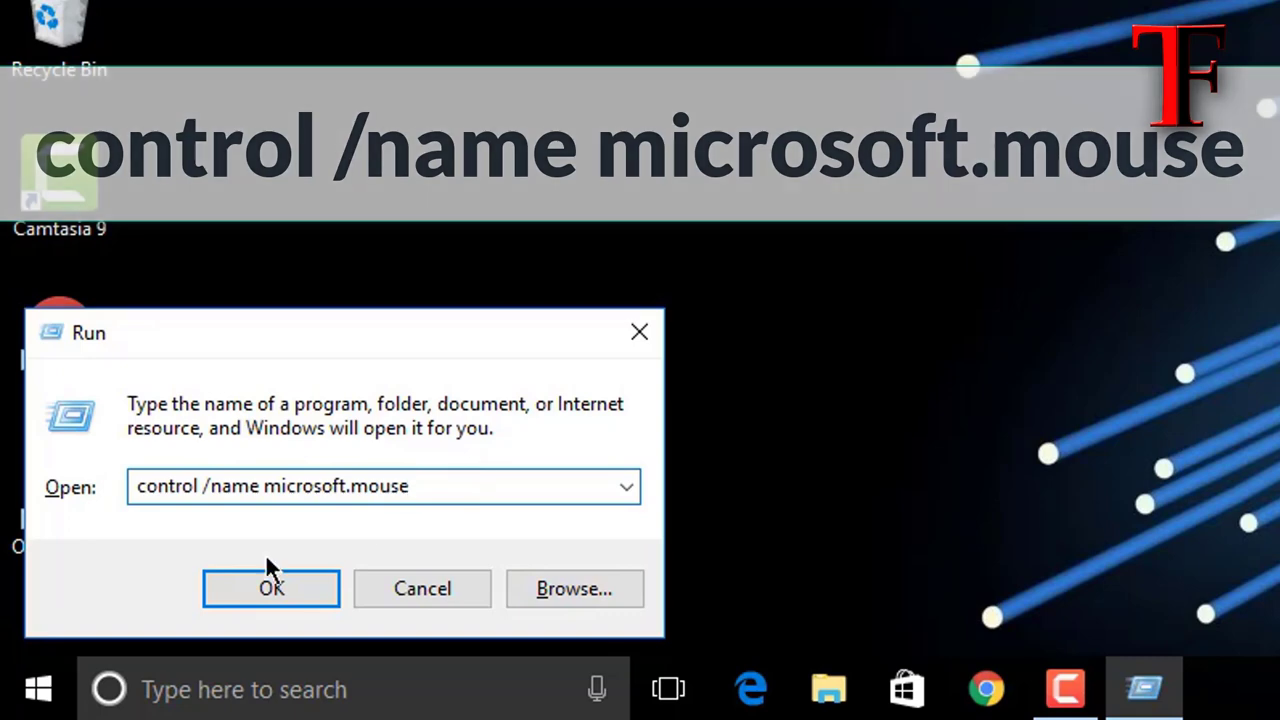
{"action": "left_click", "coordinate": [265, 592]}
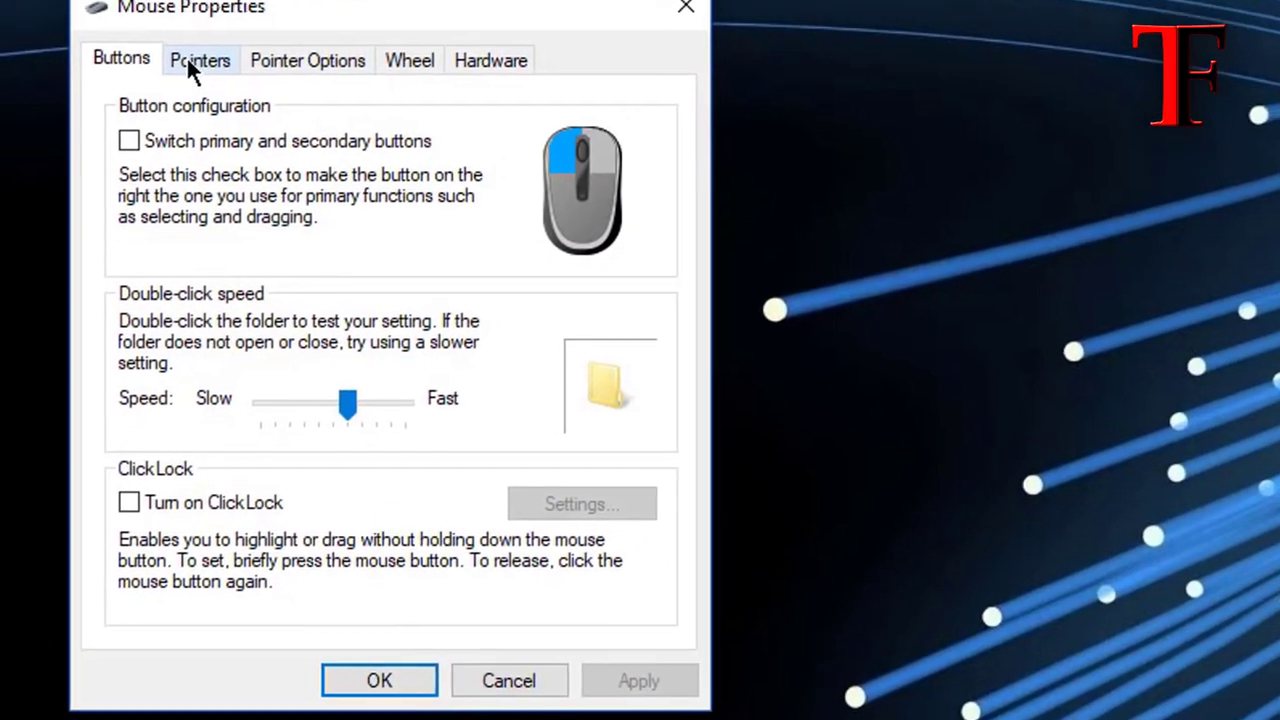
{"action": "left_click", "coordinate": [185, 74]}
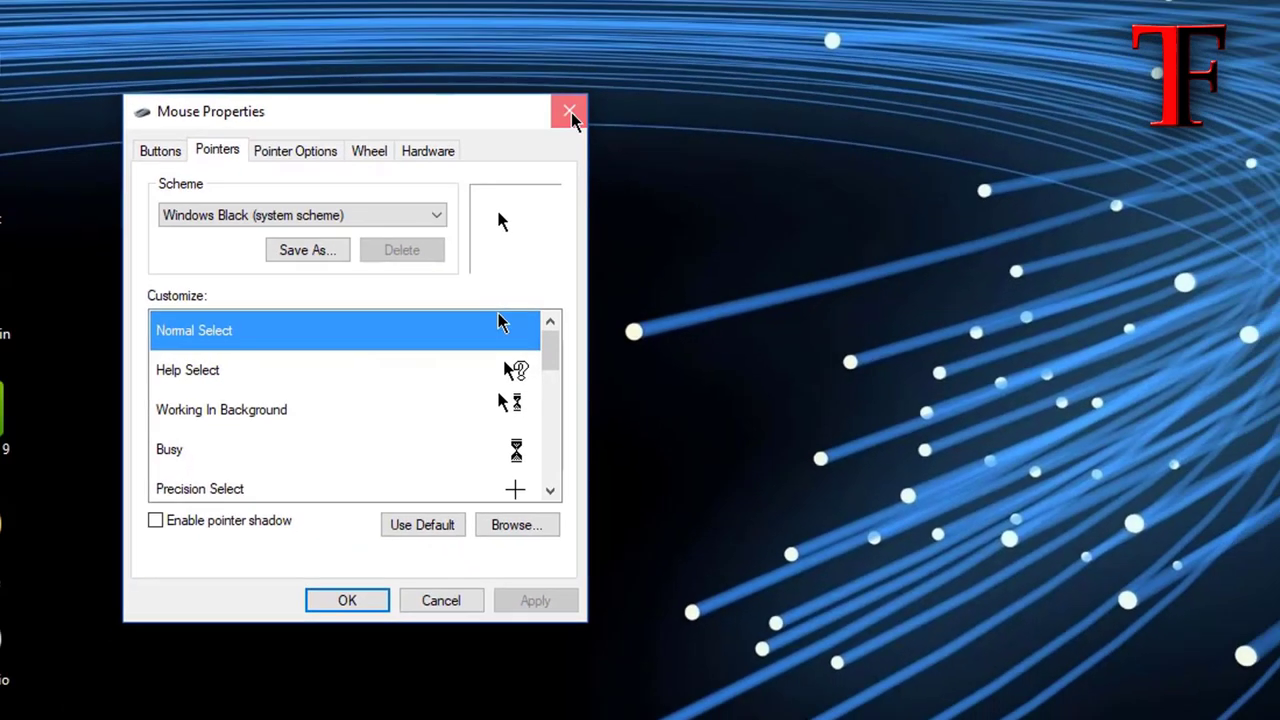
Close Mouse Properties and go to the Mouse page under Settings > Devices
{"action": "left_click", "coordinate": [570, 112]}
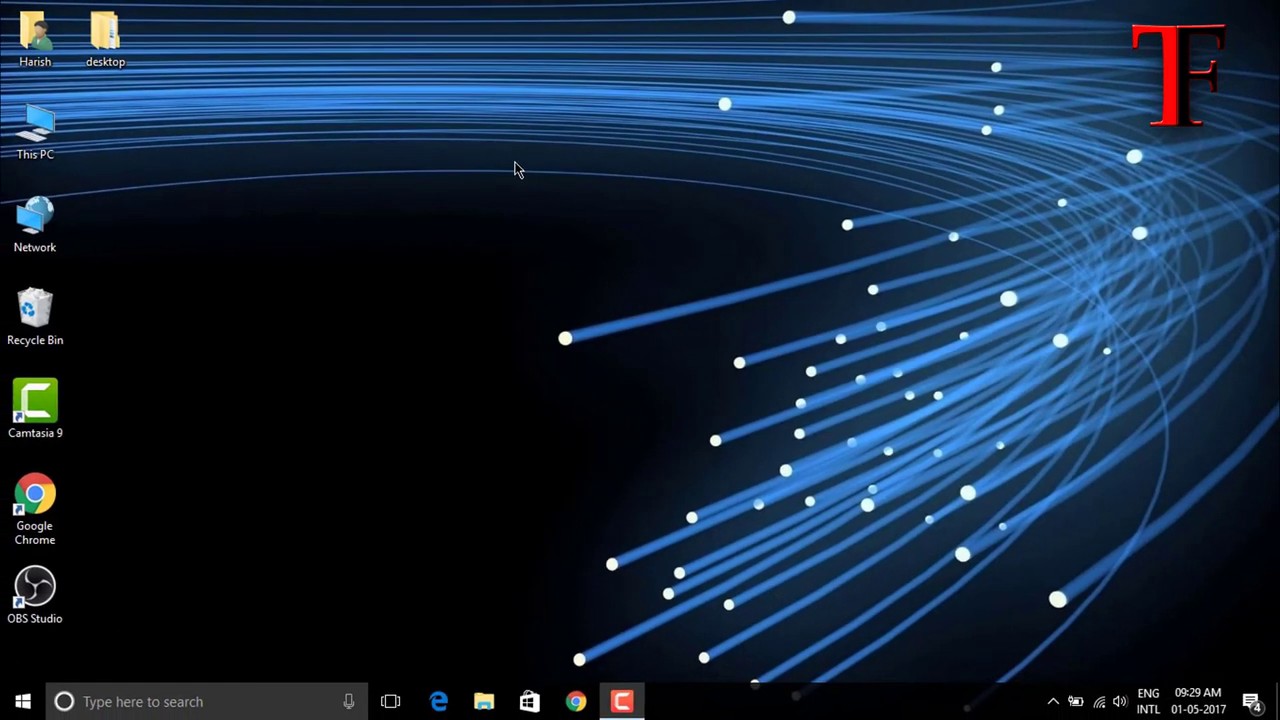
{"action": "left_click", "coordinate": [23, 702]}
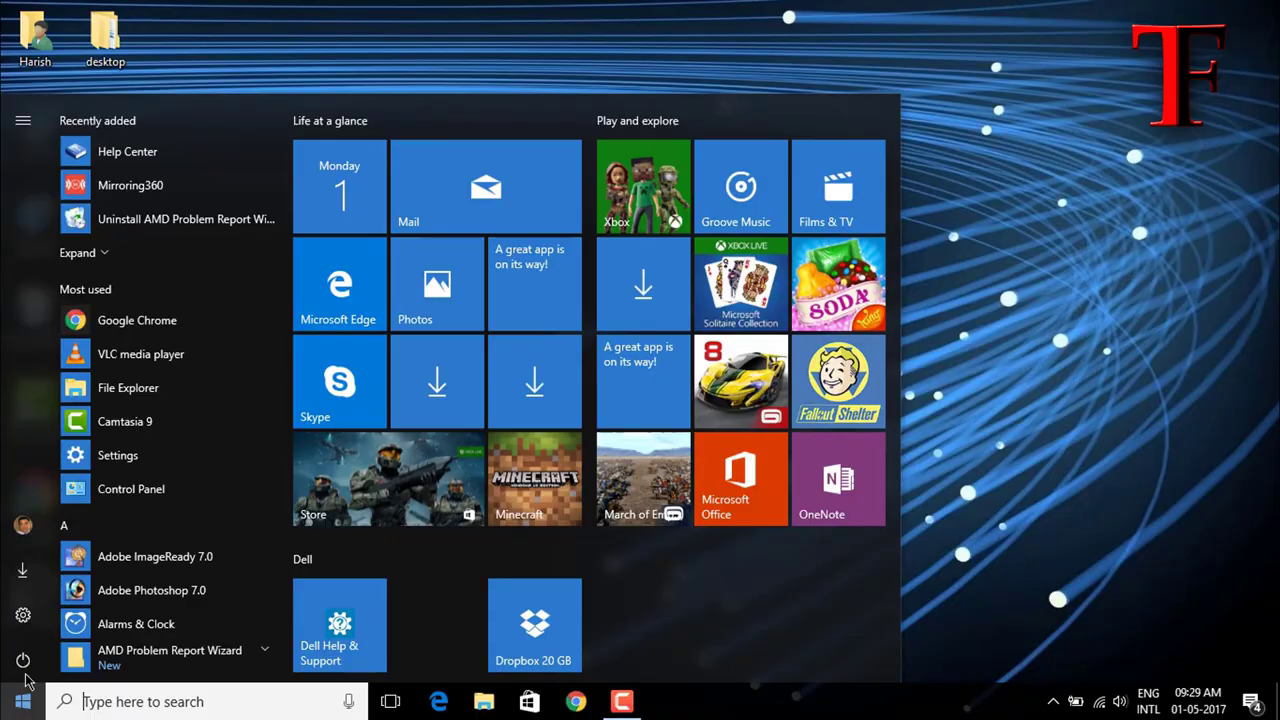
{"action": "left_click", "coordinate": [25, 624]}
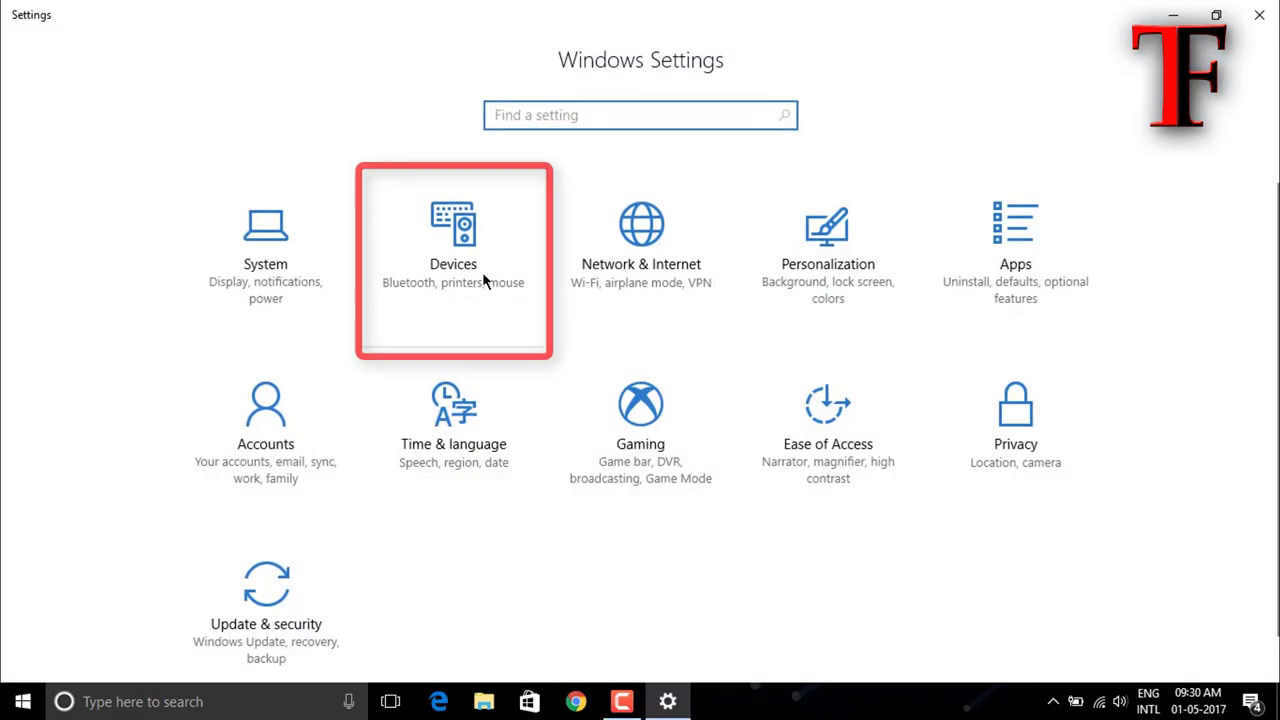
{"action": "left_click", "coordinate": [481, 280]}
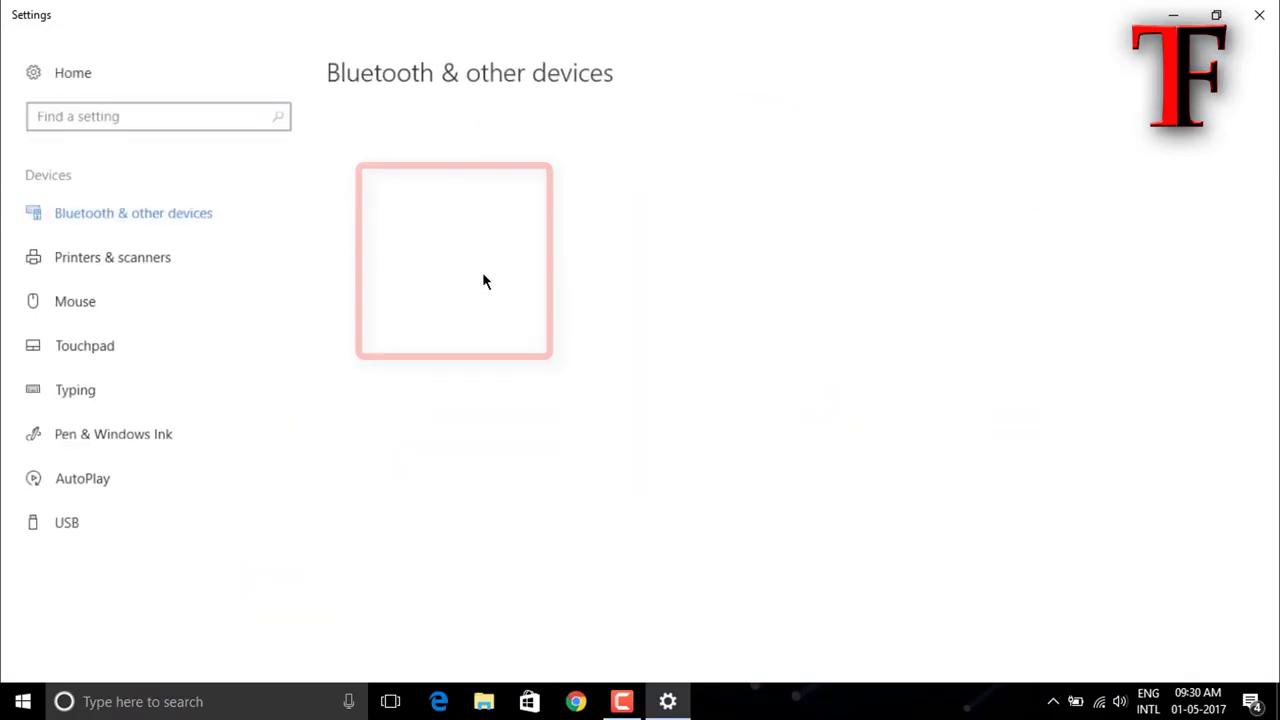
{"action": "left_click", "coordinate": [70, 305]}
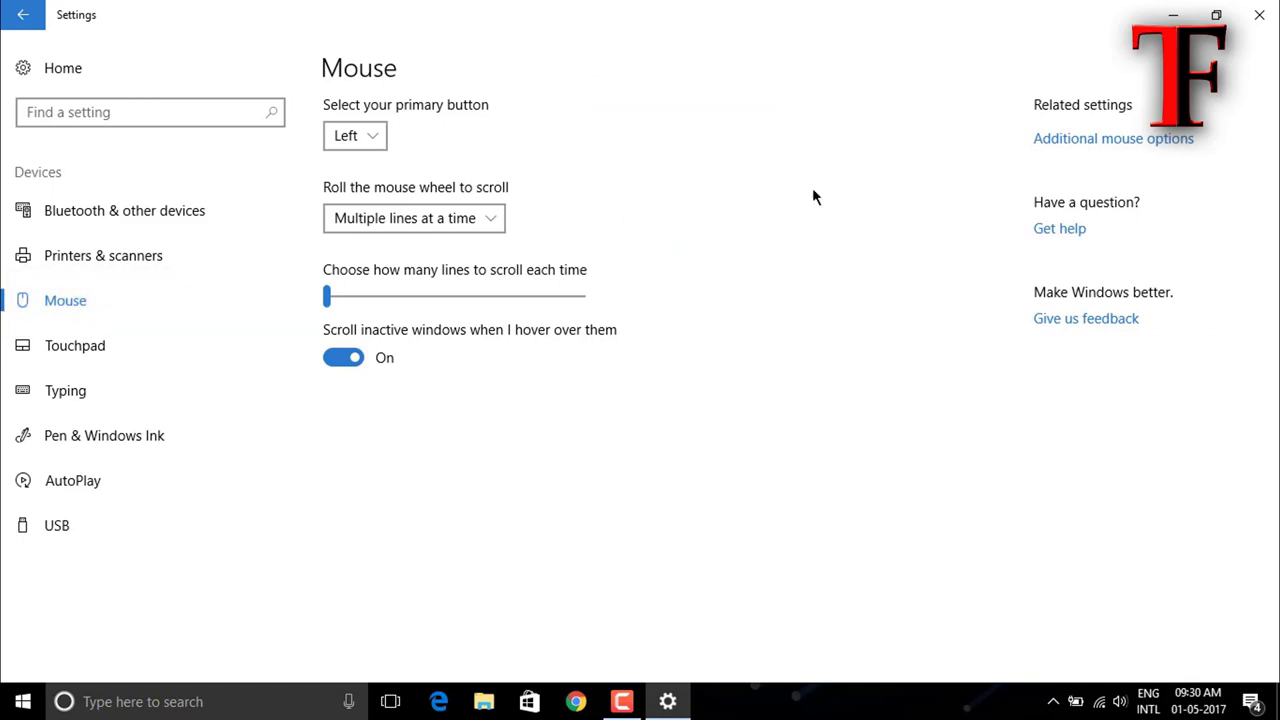
Switch the pointer scheme to Windows Inverted (large) via Additional mouse options
{"action": "left_click", "coordinate": [1162, 148]}
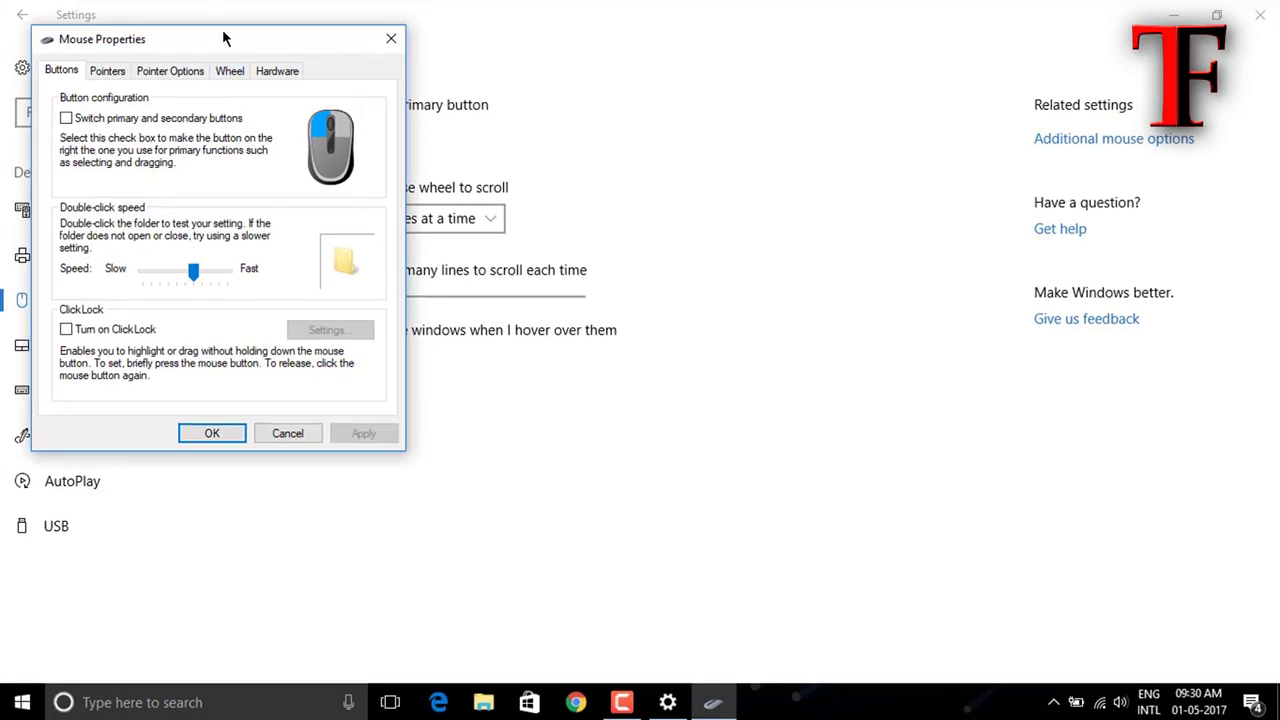
{"action": "left_click", "coordinate": [108, 71]}
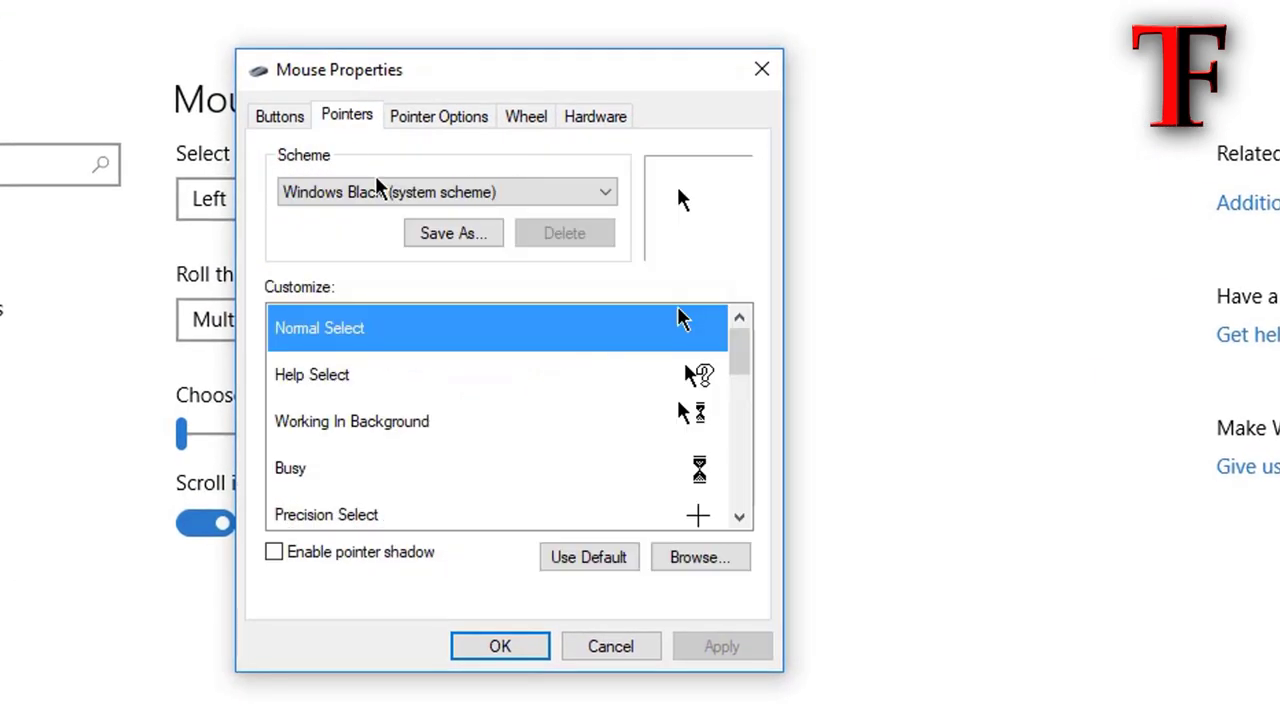
{"action": "left_click", "coordinate": [534, 192]}
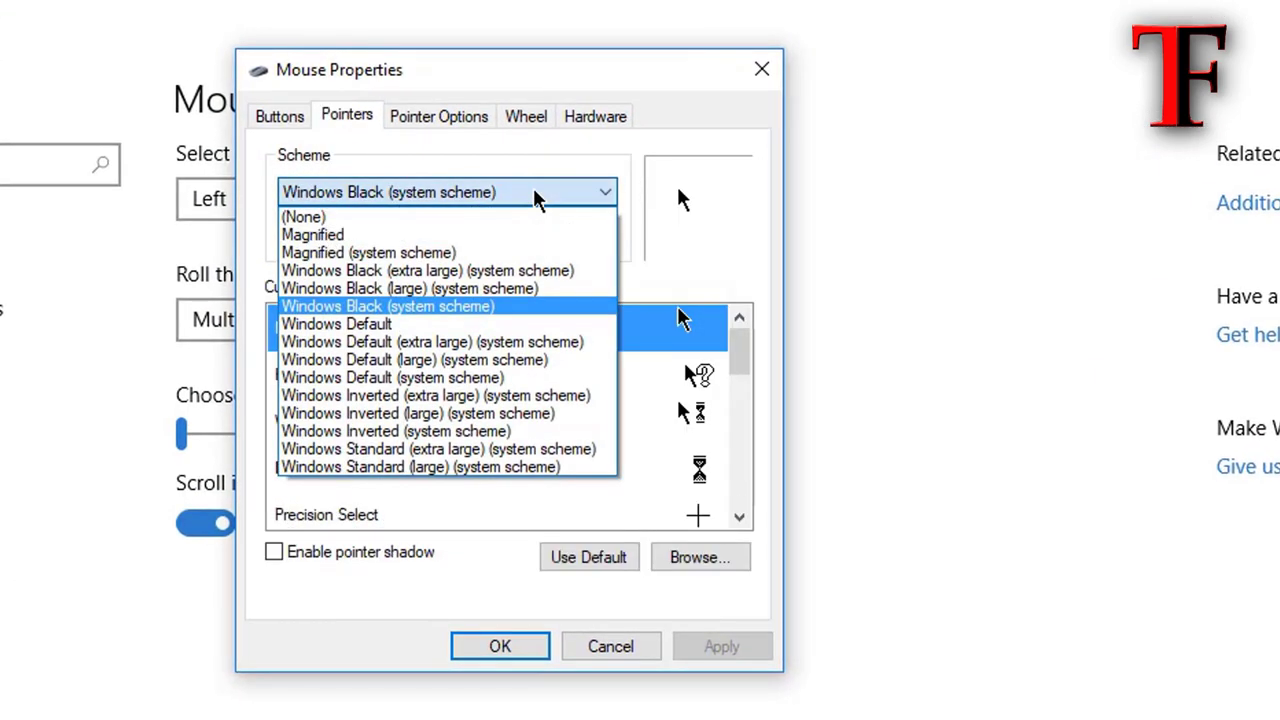
{"action": "left_click", "coordinate": [531, 360]}
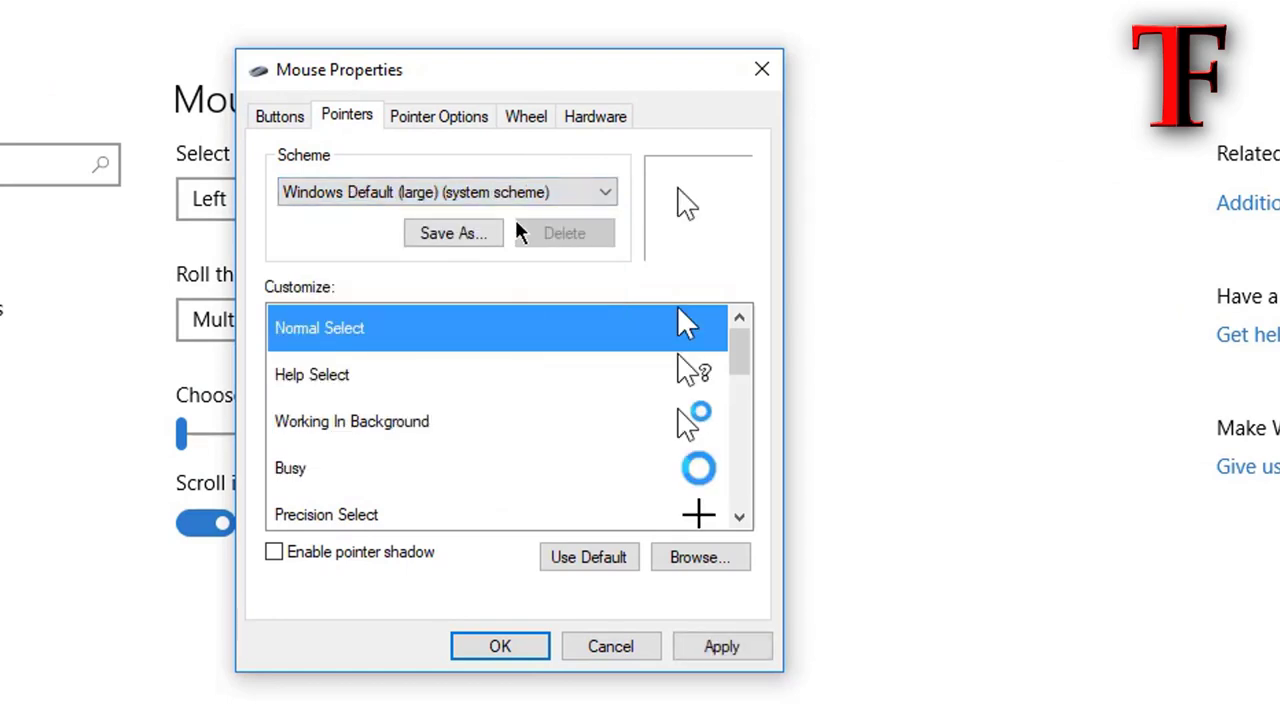
{"action": "left_click", "coordinate": [528, 192]}
{"action": "left_click", "coordinate": [531, 409]}
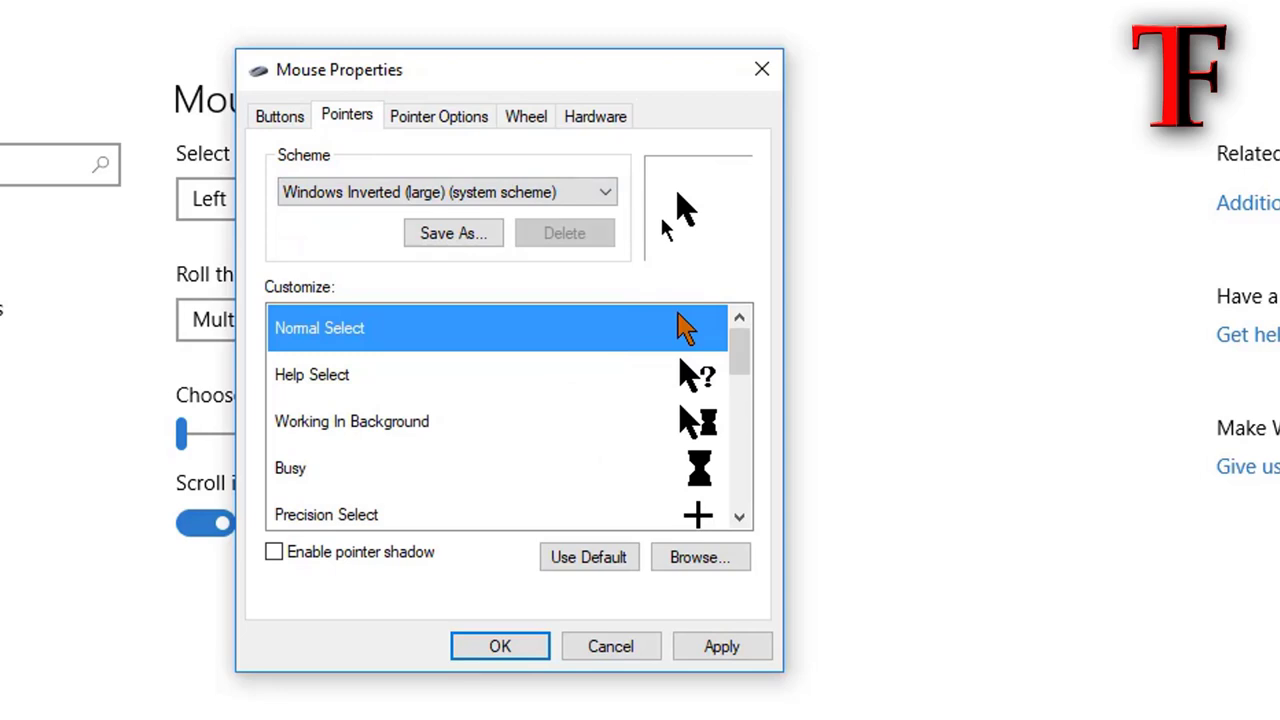
Browse for a custom cursor, previewing aero_busy_l, aero_link, aero_pen, aero_up_l and other files
{"action": "left_click", "coordinate": [705, 558]}
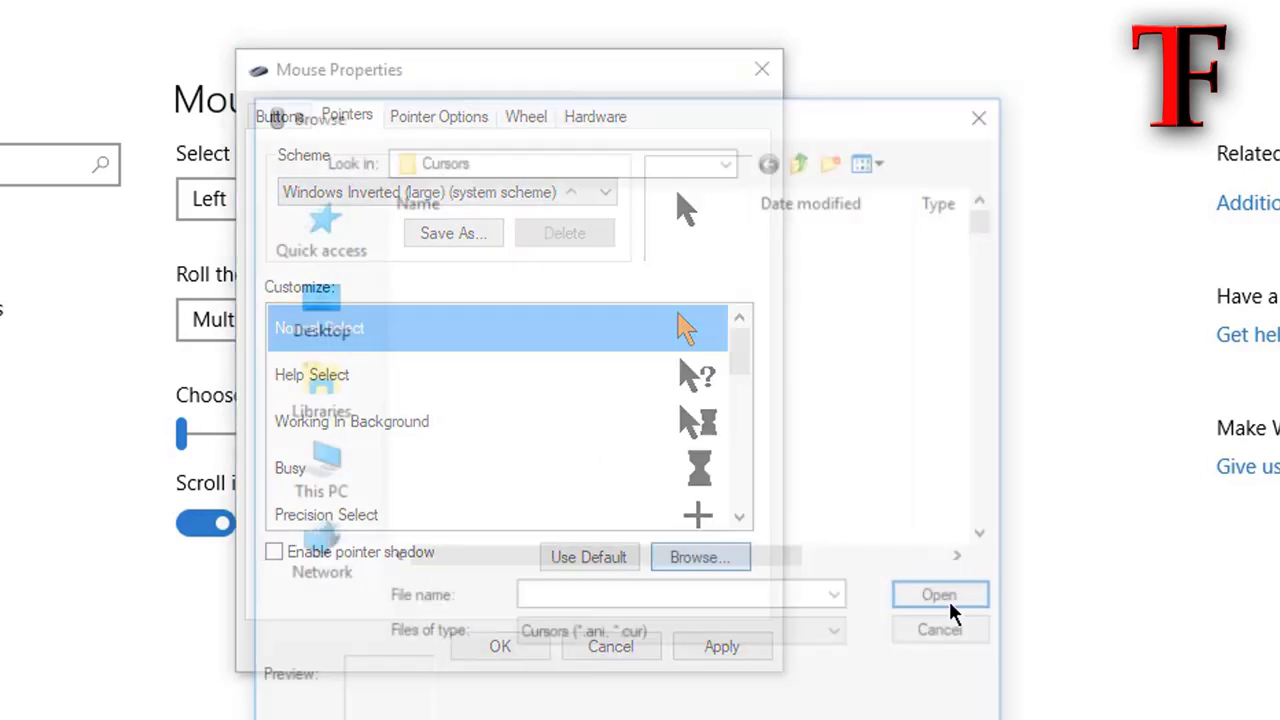
{"action": "left_click", "coordinate": [500, 334]}
{"action": "scroll", "coordinate": [506, 330], "scroll_direction": "down", "scroll_amount": 2}
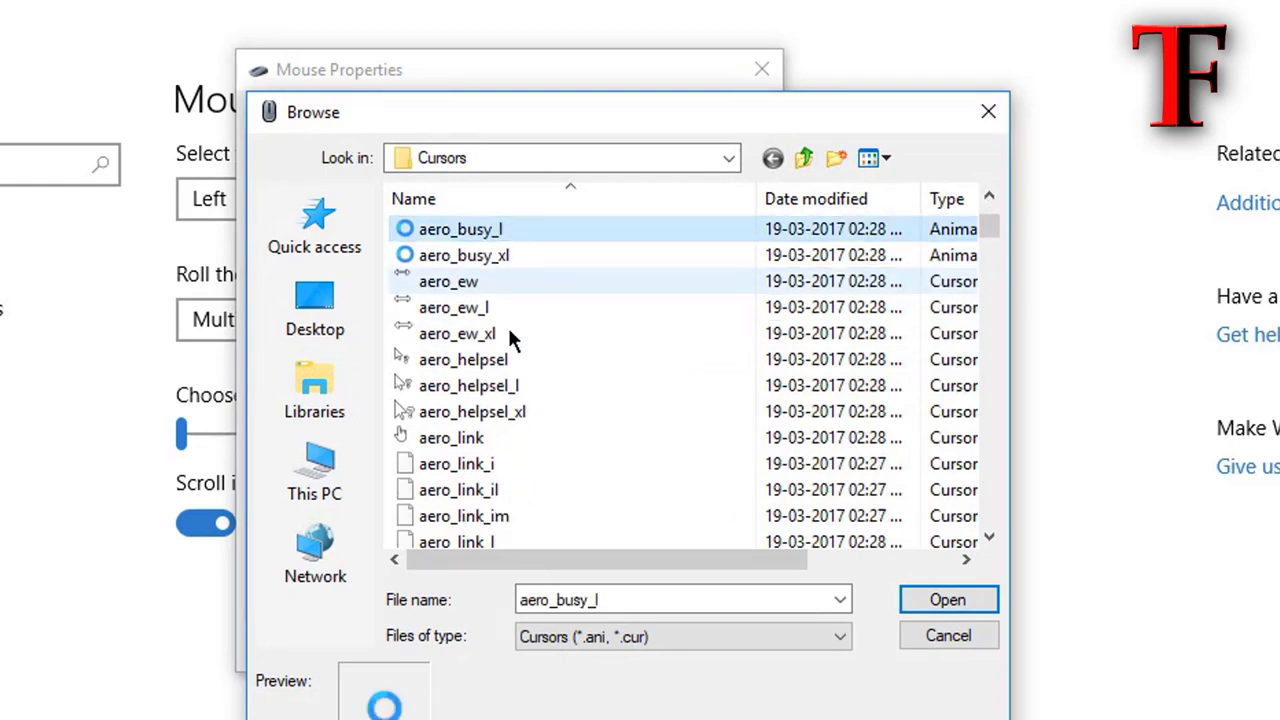
{"action": "left_click", "coordinate": [490, 338]}
{"action": "left_click", "coordinate": [502, 443]}
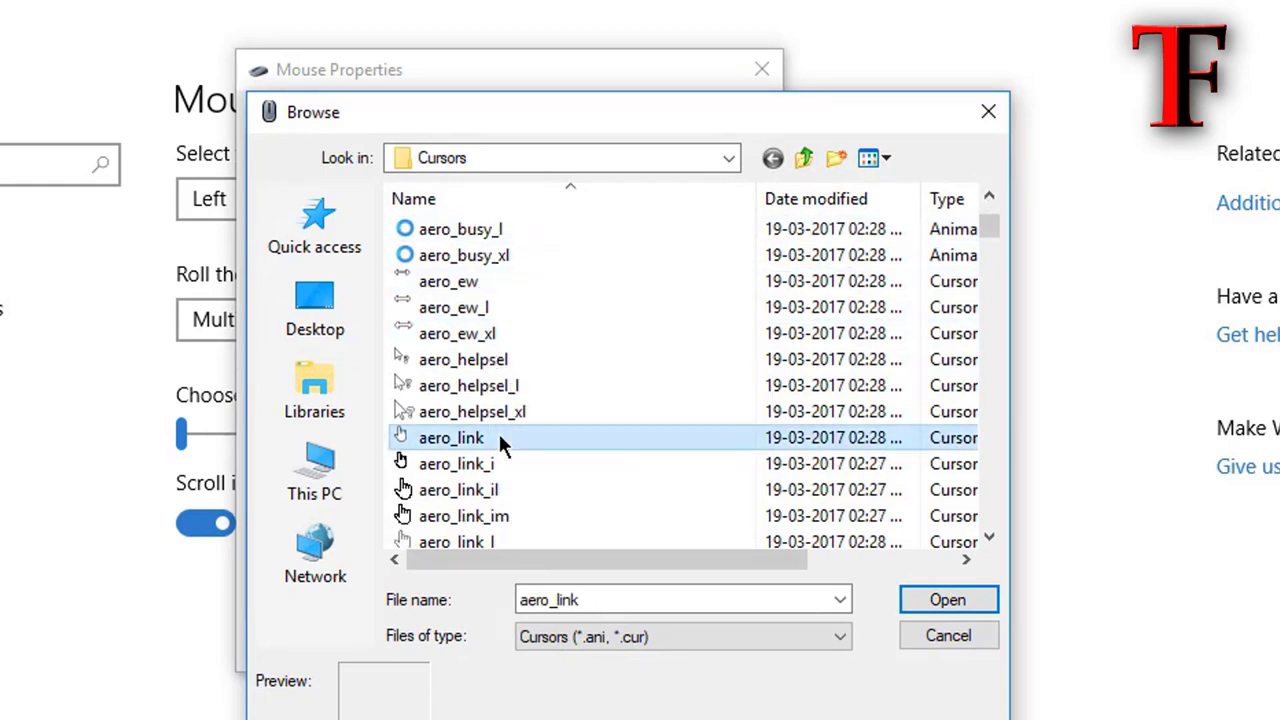
{"action": "scroll", "coordinate": [498, 445], "scroll_direction": "down", "scroll_amount": 1}
{"action": "scroll", "coordinate": [490, 458], "scroll_direction": "down", "scroll_amount": 1}
{"action": "scroll", "coordinate": [484, 462], "scroll_direction": "down", "scroll_amount": 3}
{"action": "left_click", "coordinate": [486, 462]}
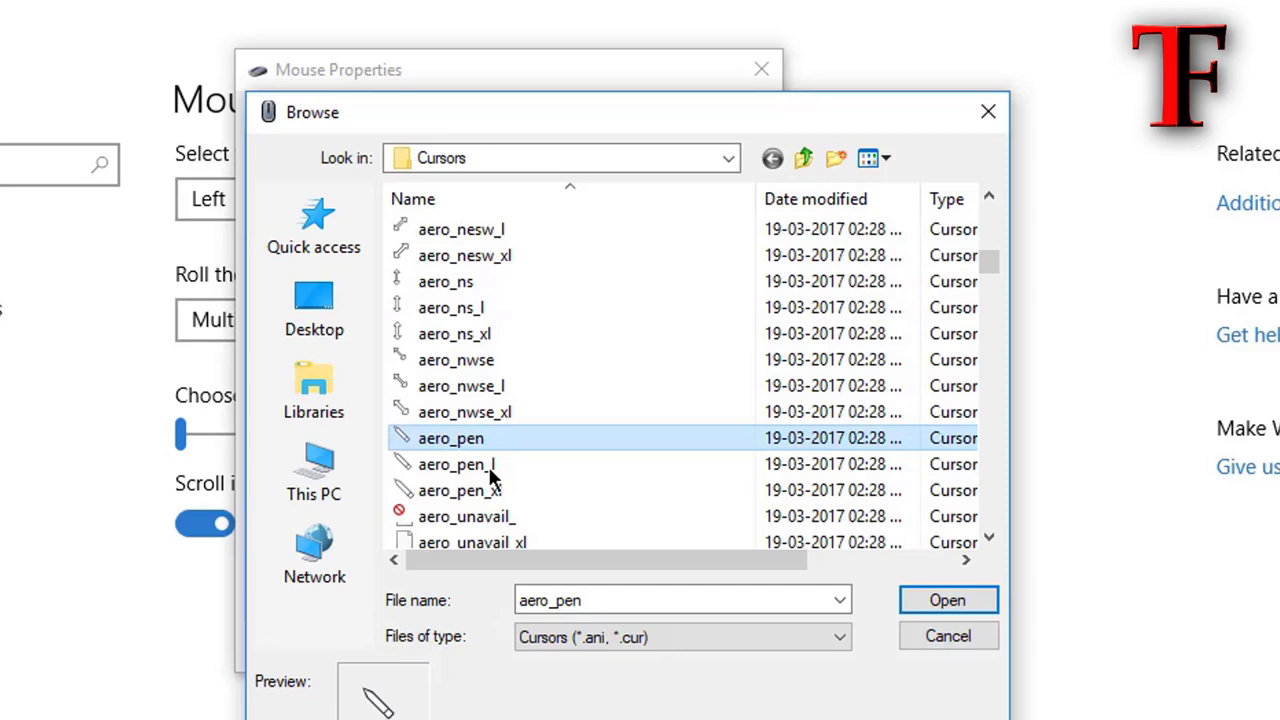
{"action": "scroll", "coordinate": [480, 466], "scroll_direction": "down", "scroll_amount": 1}
{"action": "left_click", "coordinate": [475, 468]}
{"action": "left_click", "coordinate": [472, 516]}
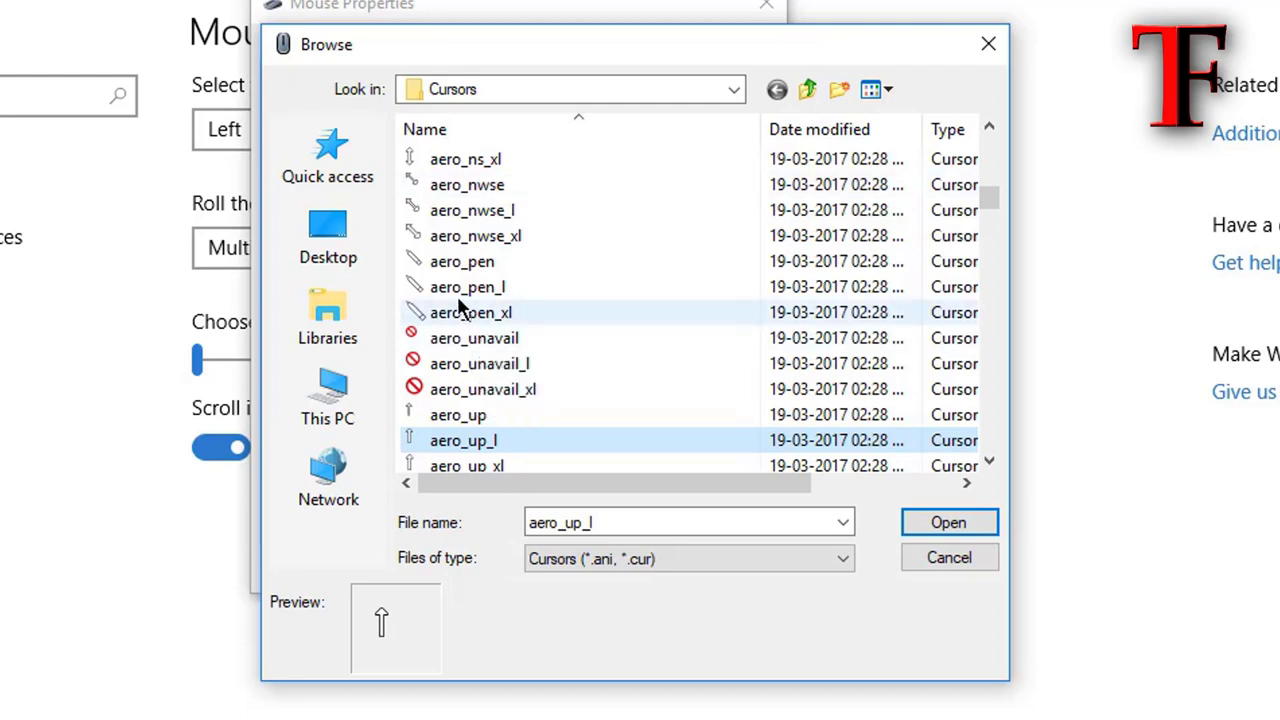
Navigate from Desktop through This PC and OS (C:) into the Windows.old folder
{"action": "left_click", "coordinate": [328, 237]}
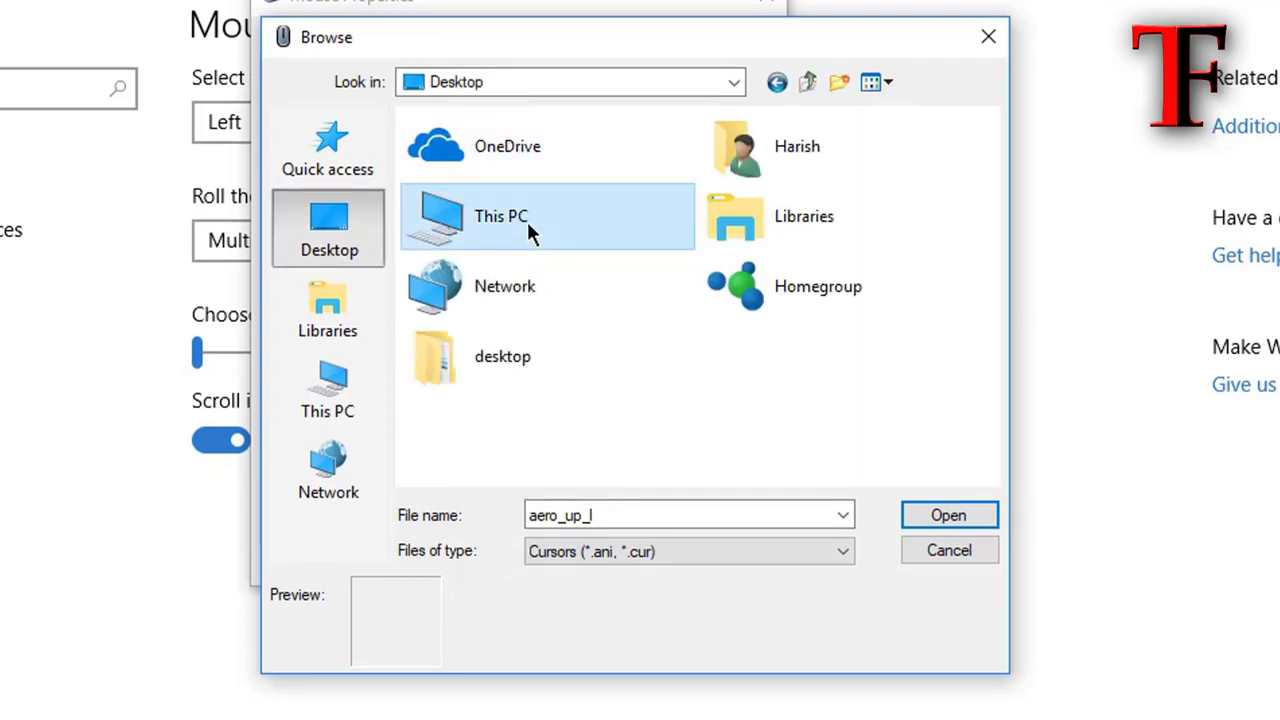
{"action": "double_click", "coordinate": [527, 226]}
{"action": "scroll", "coordinate": [502, 324], "scroll_direction": "down", "scroll_amount": 3}
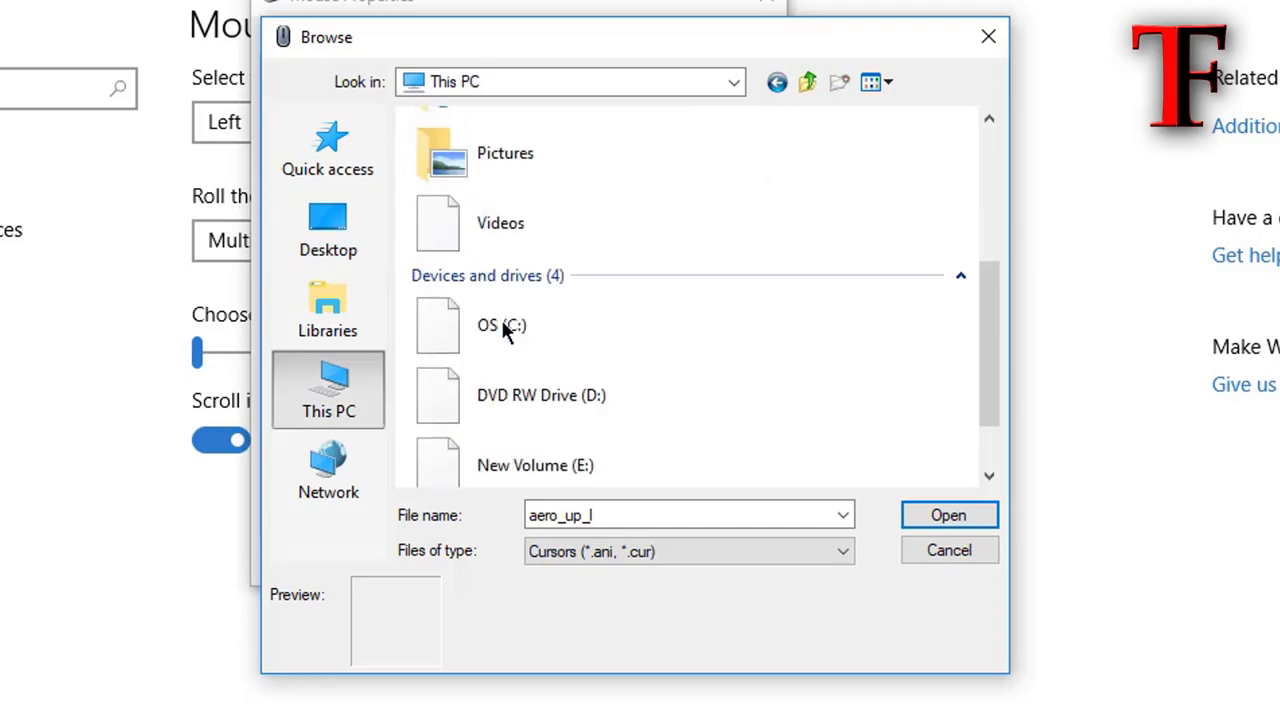
{"action": "double_click", "coordinate": [502, 338]}
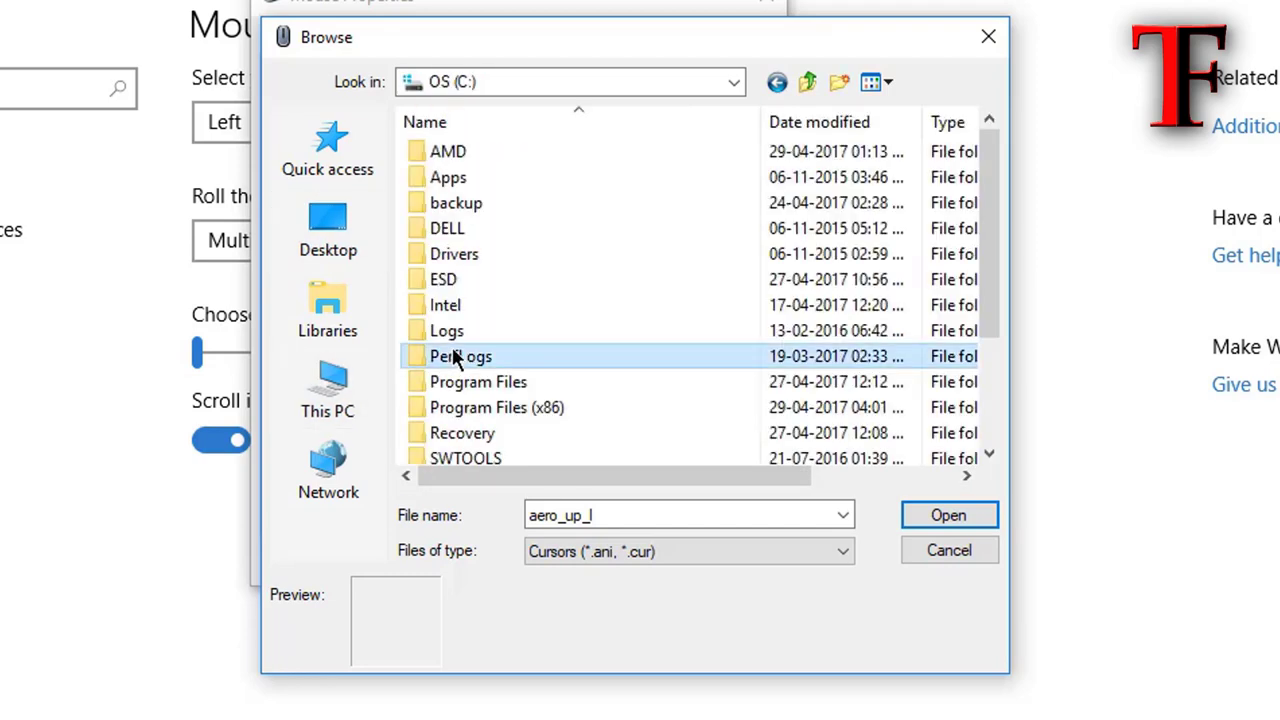
{"action": "scroll", "coordinate": [452, 357], "scroll_direction": "down", "scroll_amount": 2}
{"action": "left_click", "coordinate": [500, 384]}
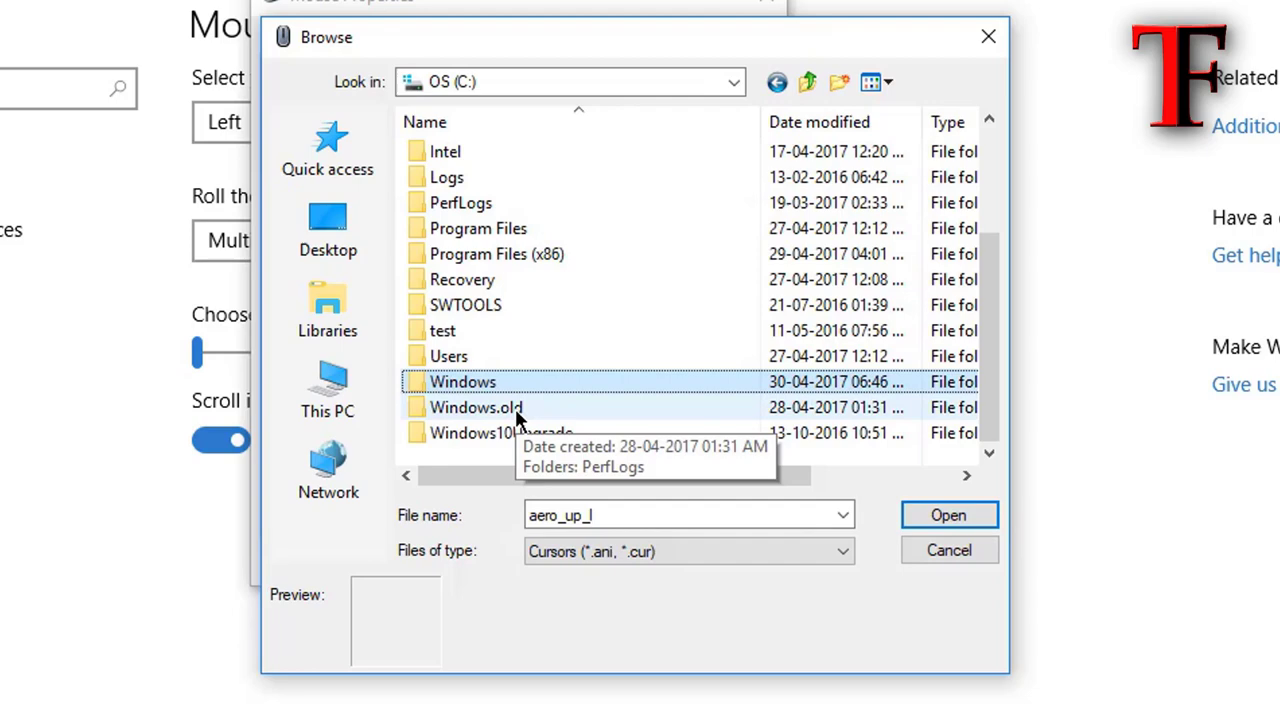
{"action": "double_click", "coordinate": [515, 408]}
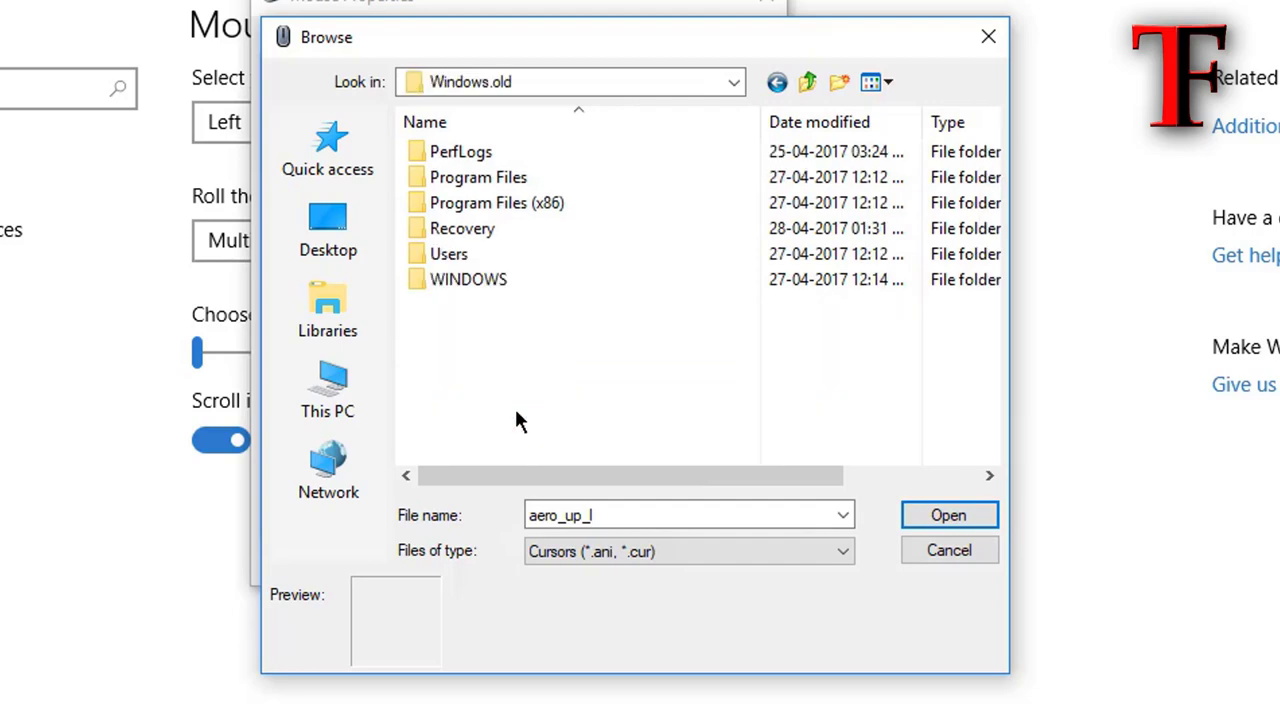
Open WINDOWS > Cursors inside Windows.old and scroll through its cursor files
{"action": "double_click", "coordinate": [472, 279]}
{"action": "left_click", "coordinate": [476, 280]}
{"action": "key", "text": "c"}
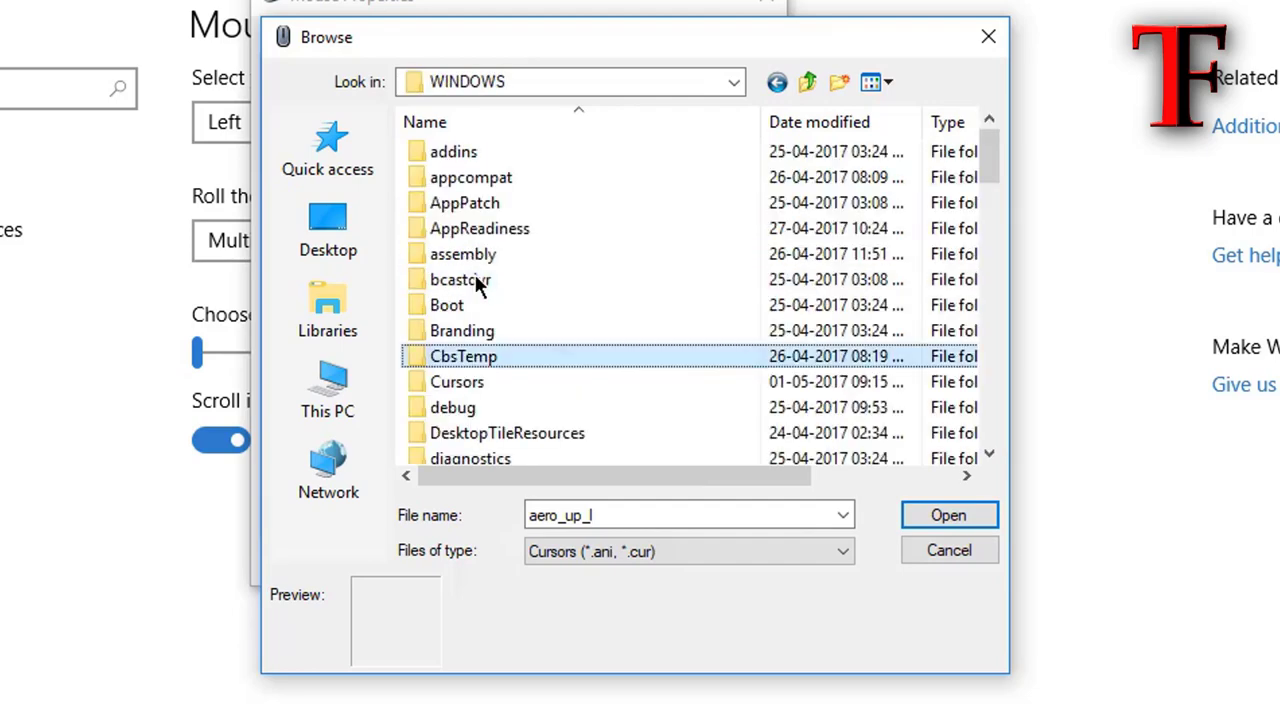
{"action": "left_click", "coordinate": [495, 388]}
{"action": "double_click", "coordinate": [495, 385]}
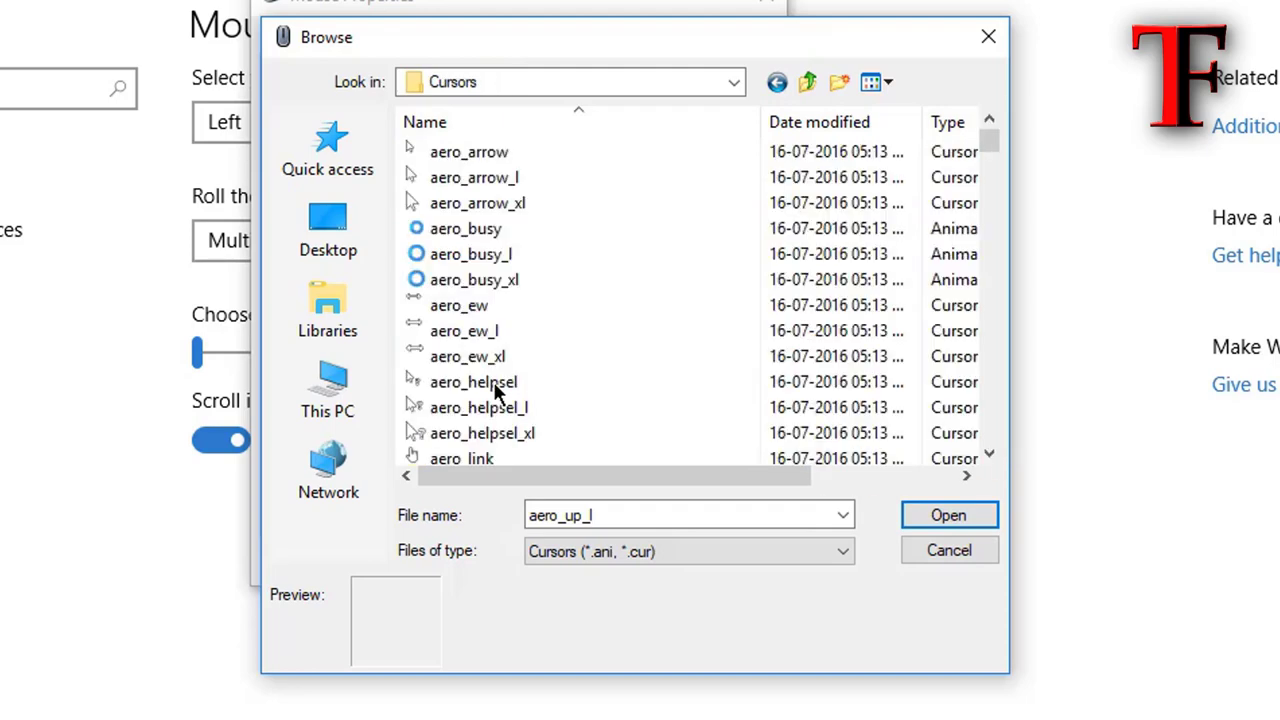
{"action": "scroll", "coordinate": [512, 235], "scroll_direction": "down", "scroll_amount": 2}
{"action": "scroll", "coordinate": [507, 255], "scroll_direction": "down", "scroll_amount": 1}
{"action": "scroll", "coordinate": [507, 257], "scroll_direction": "down", "scroll_amount": 1}
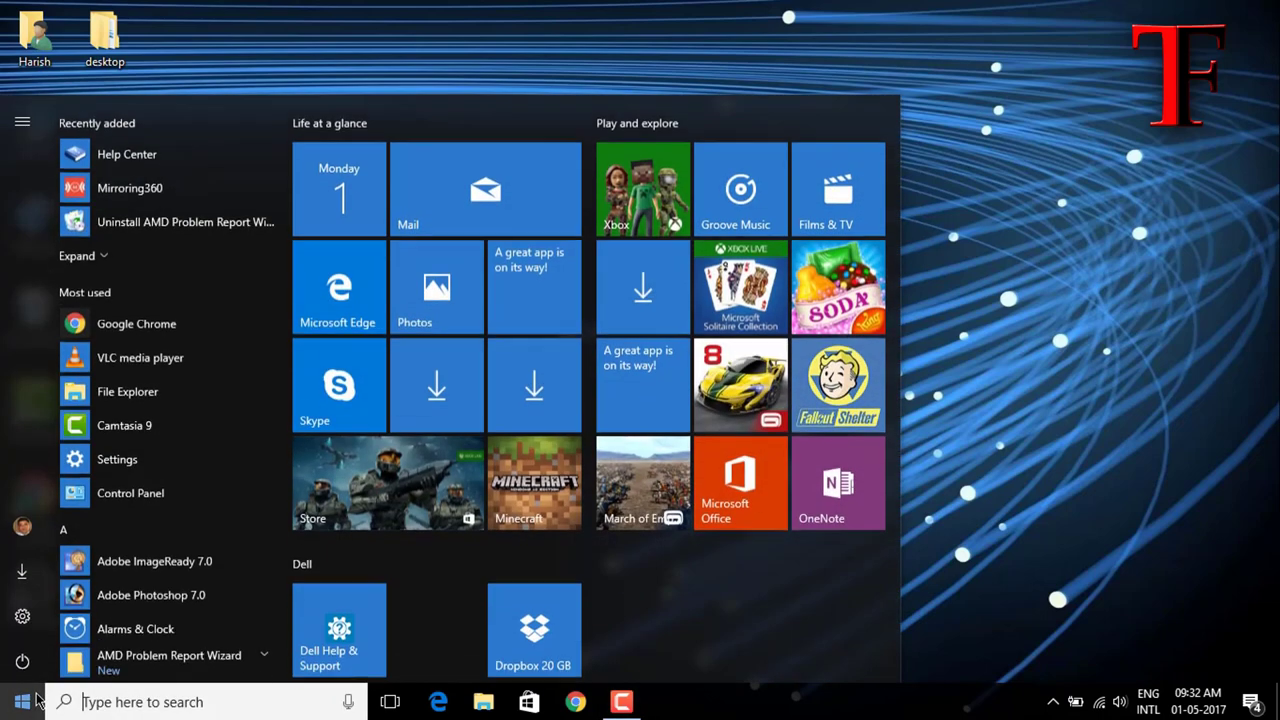
Go to Settings > Personalization > Colors and follow the High contrast settings link
{"action": "left_click", "coordinate": [22, 617]}
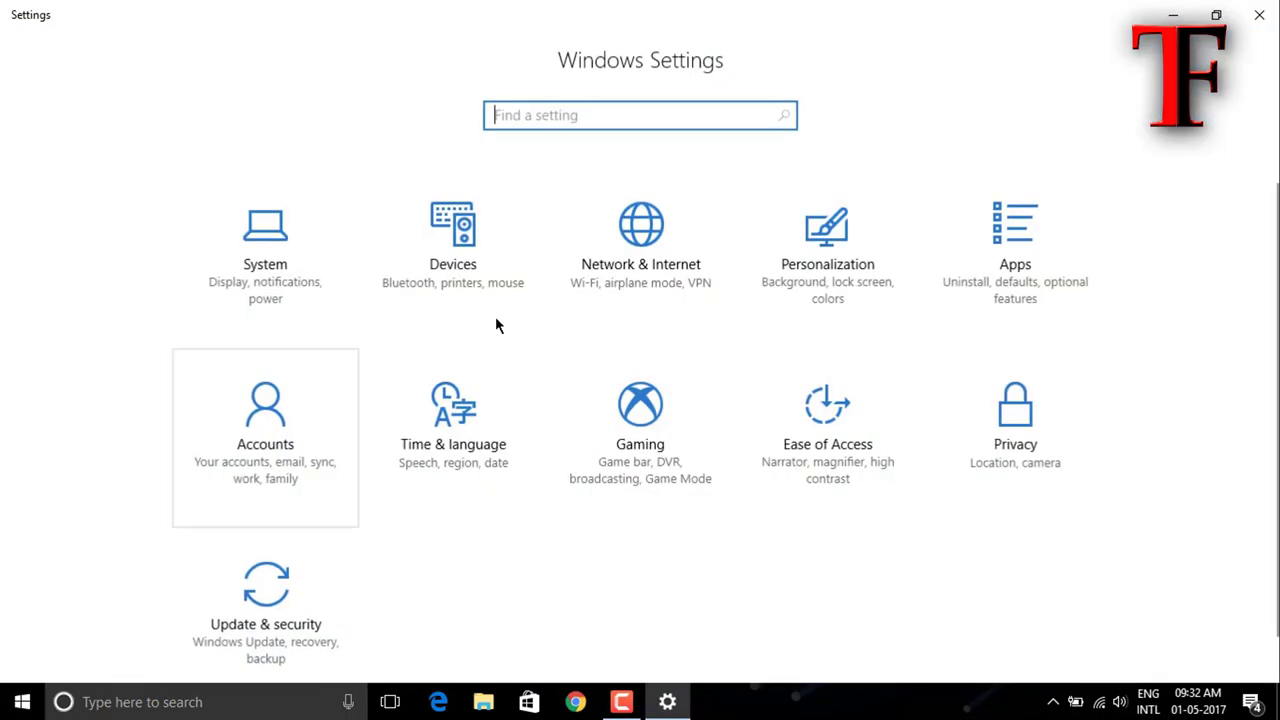
{"action": "left_click", "coordinate": [824, 277]}
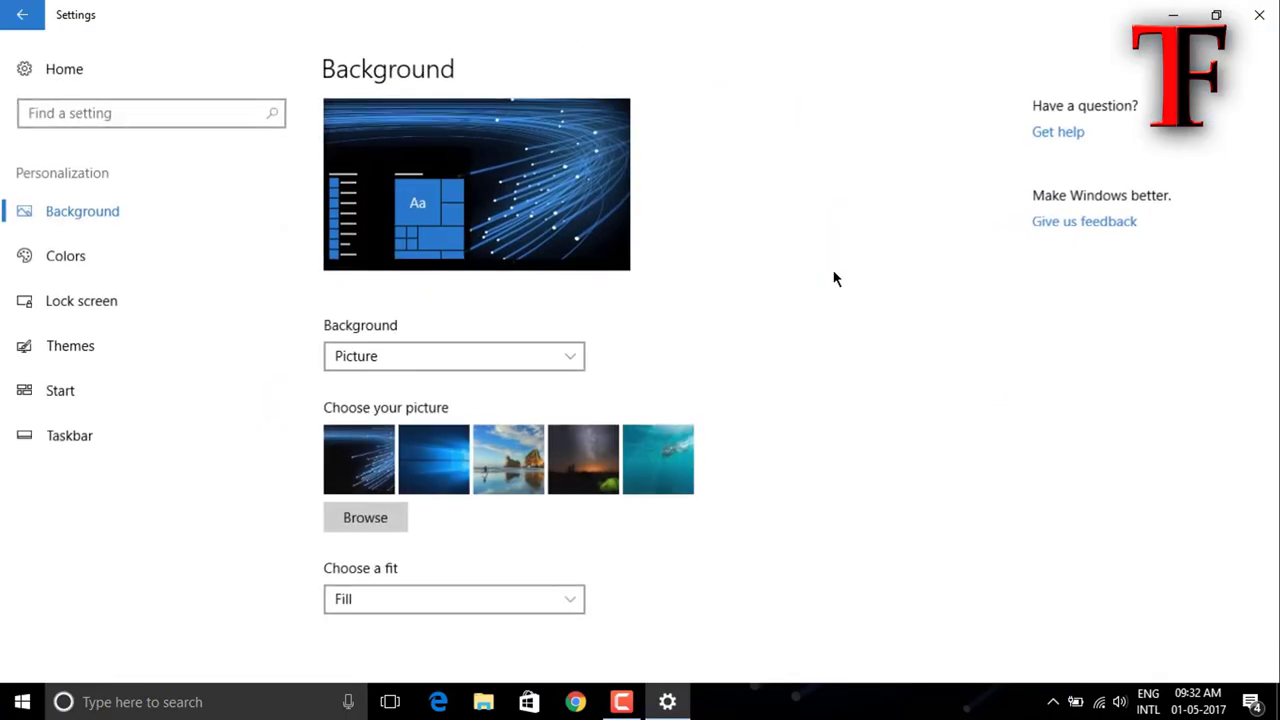
{"action": "left_click", "coordinate": [111, 263]}
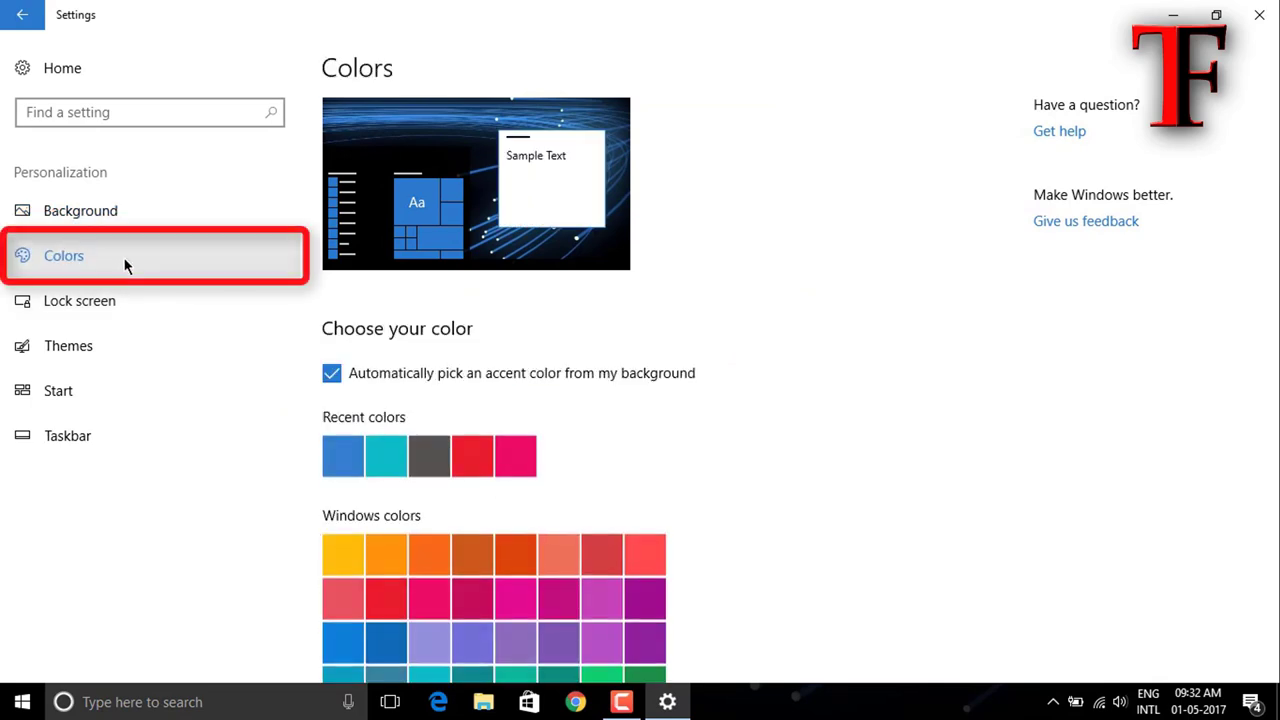
{"action": "scroll", "coordinate": [560, 362], "scroll_direction": "down", "scroll_amount": 2}
{"action": "scroll", "coordinate": [557, 362], "scroll_direction": "down", "scroll_amount": 5}
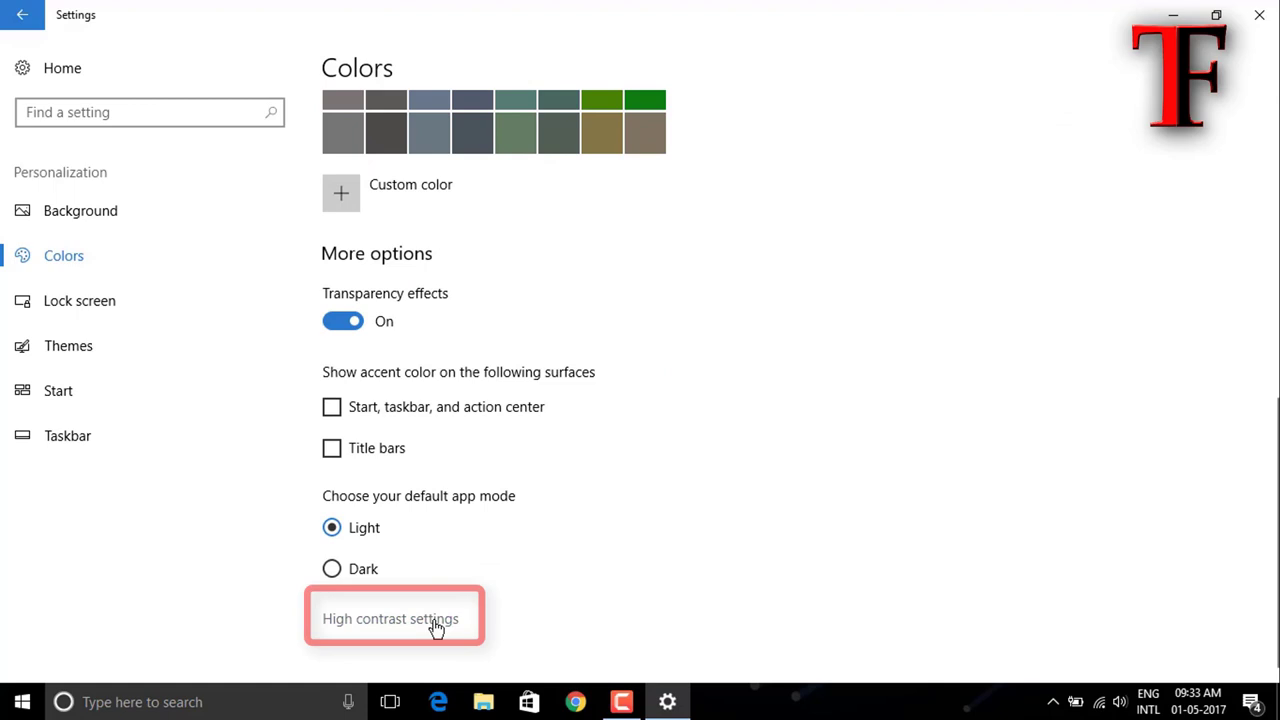
{"action": "left_click", "coordinate": [436, 621]}
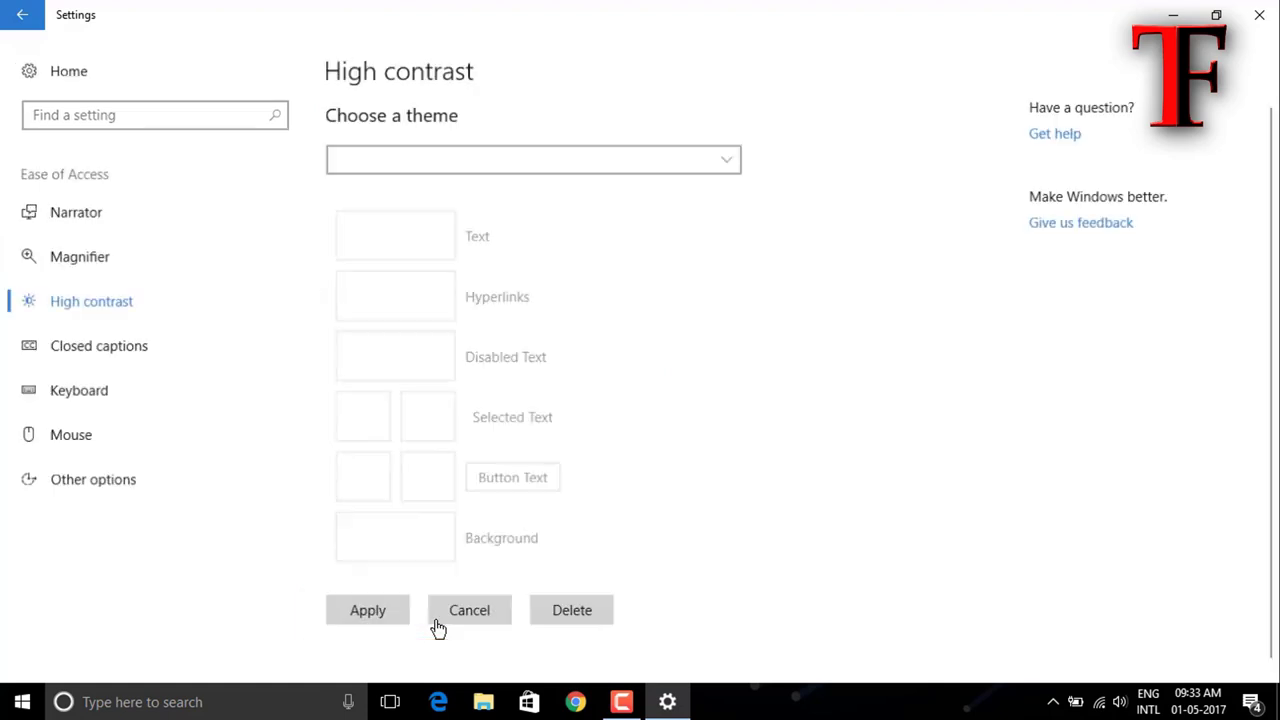
Set the Ease of Access mouse pointer to the largest size with inverted colour
{"action": "left_click", "coordinate": [66, 443]}
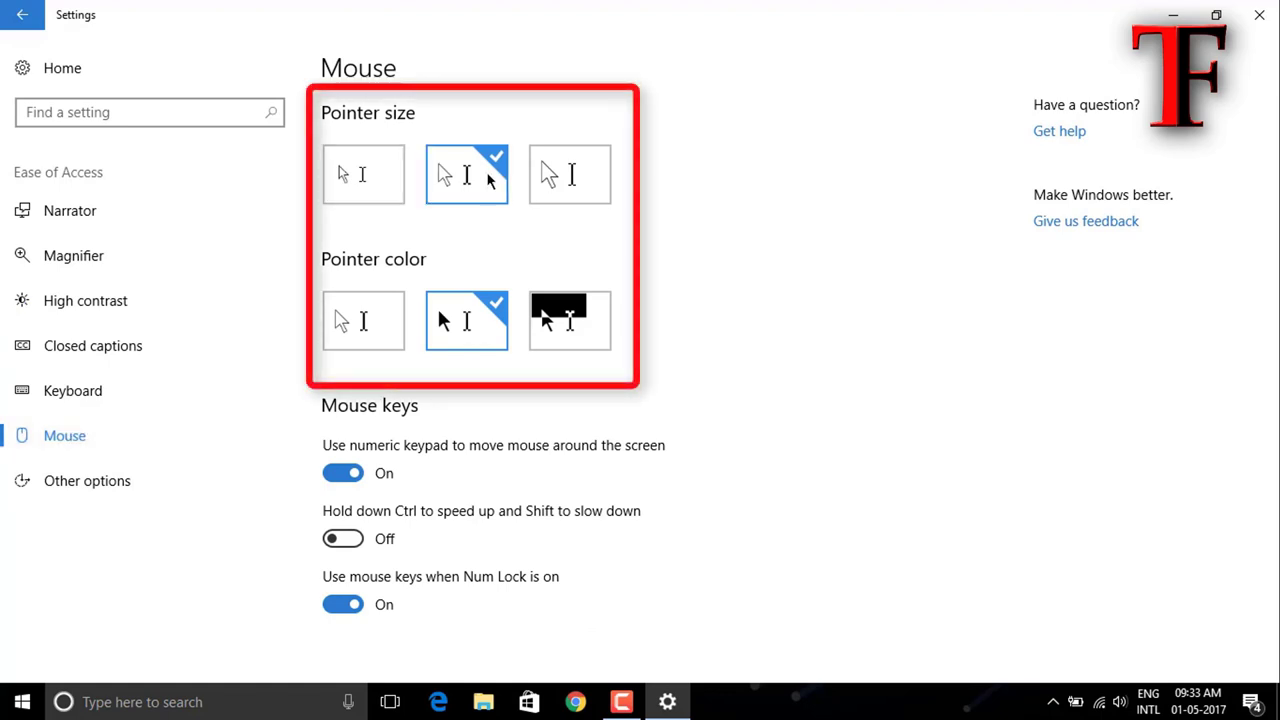
{"action": "left_click", "coordinate": [567, 175]}
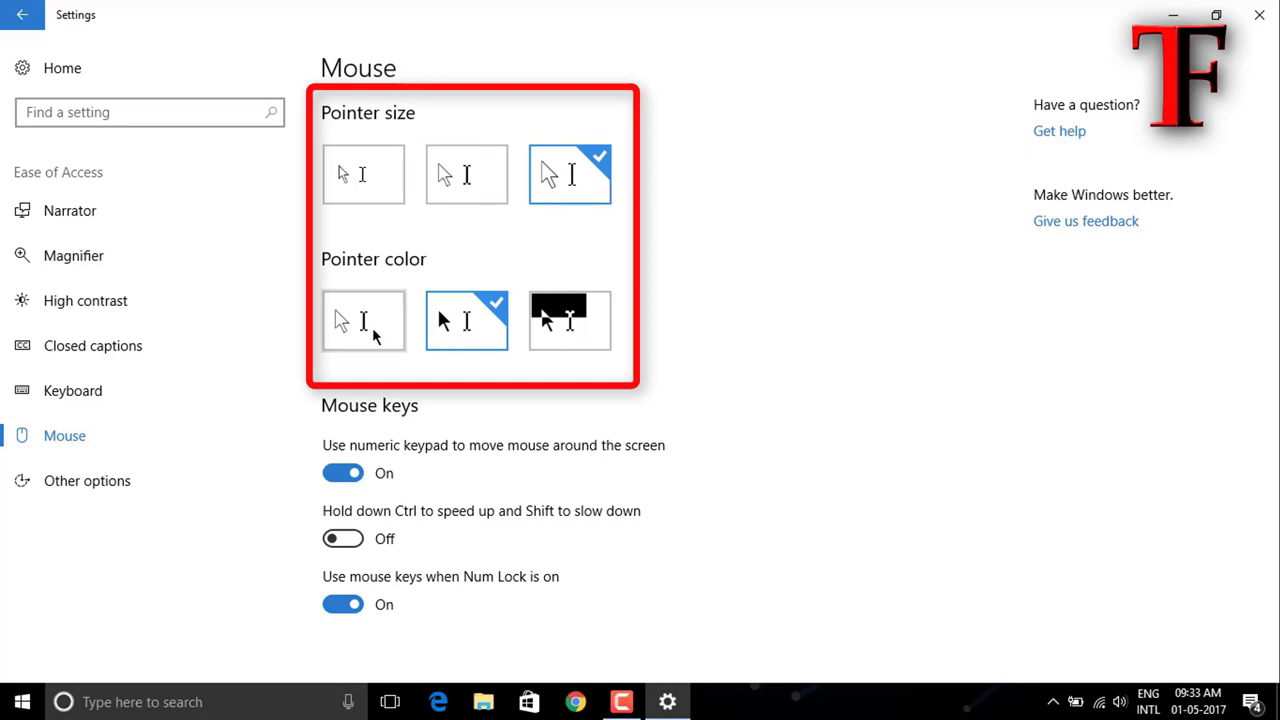
{"action": "left_click", "coordinate": [372, 327]}
{"action": "left_click", "coordinate": [464, 320]}
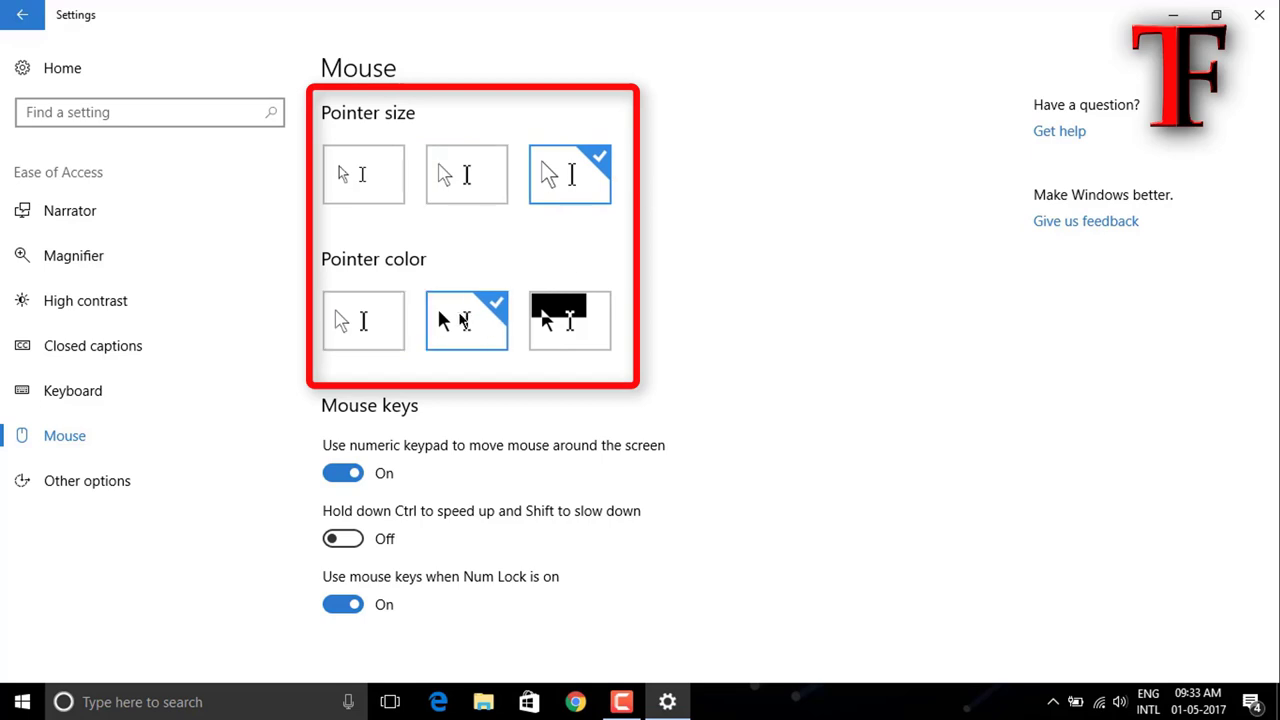
{"action": "left_click", "coordinate": [572, 328]}
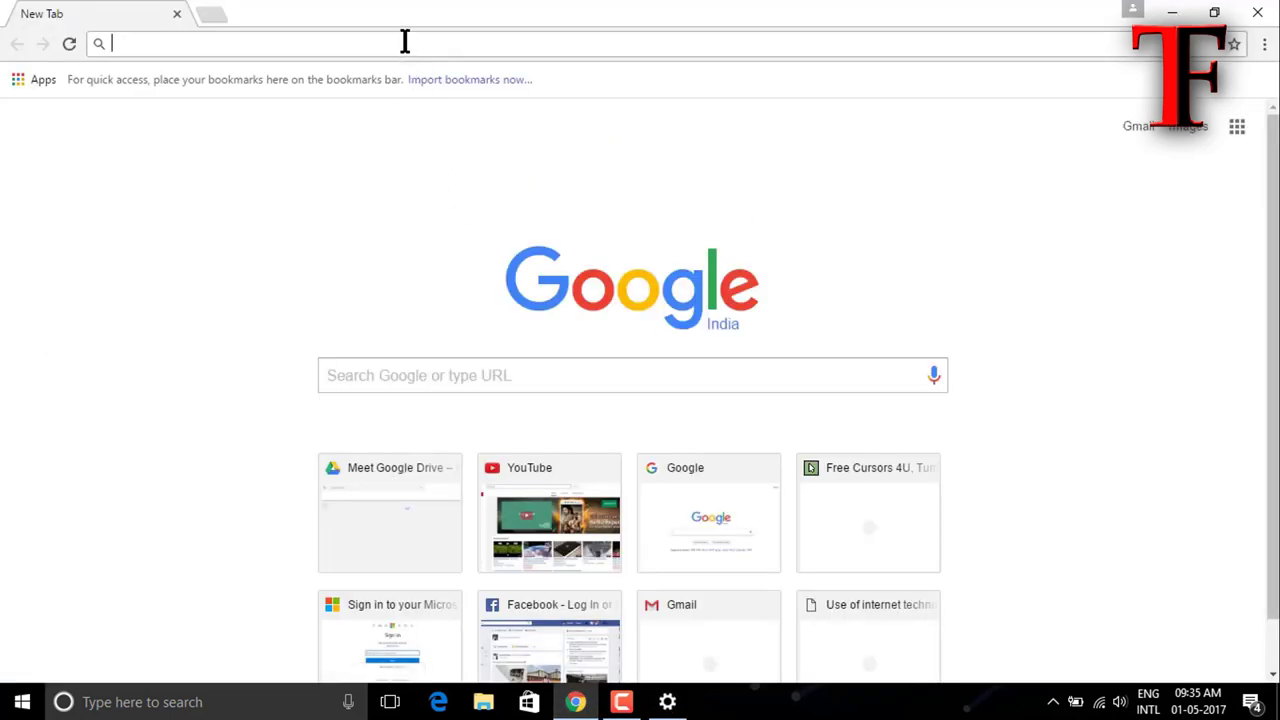
Load cursors-4u.com in Chrome and the rw-designer.com cursor gallery in a new tab
{"action": "type", "text": "cursors-4u.com"}
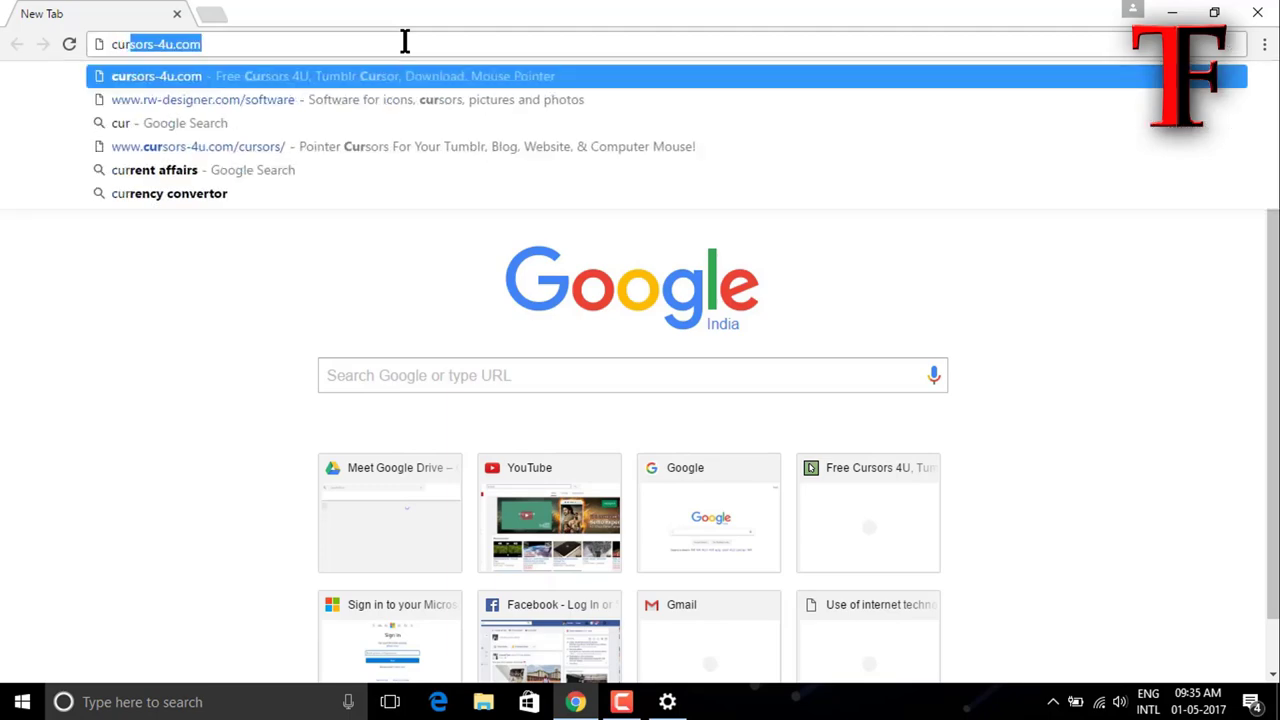
{"action": "key", "text": "Return"}
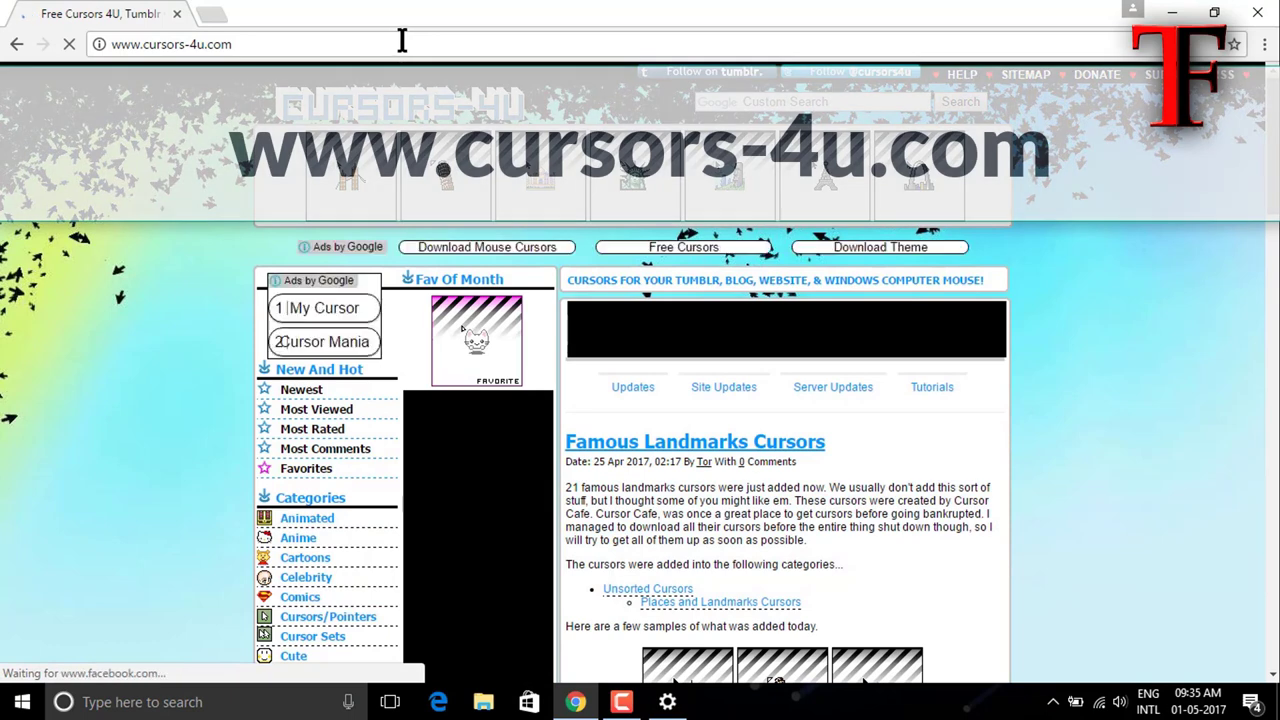
{"action": "left_click", "coordinate": [212, 14]}
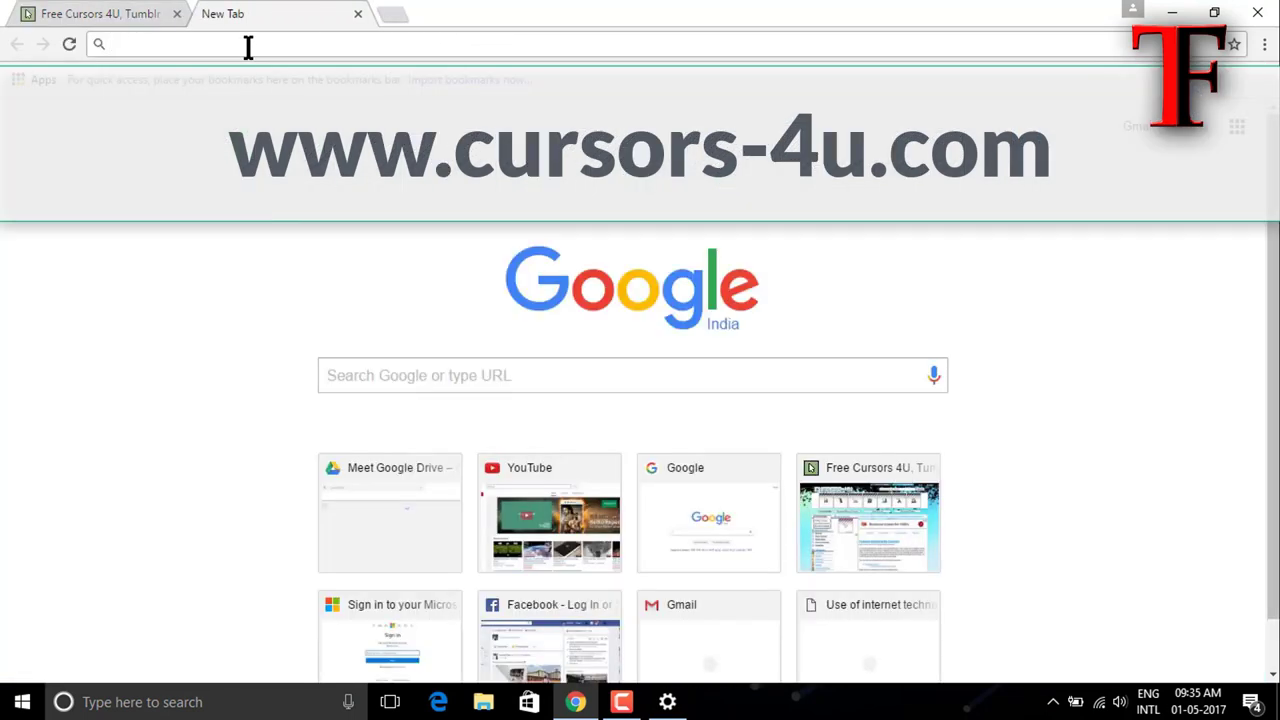
{"action": "type", "text": "http://www.rw-designer.com/gallery"}
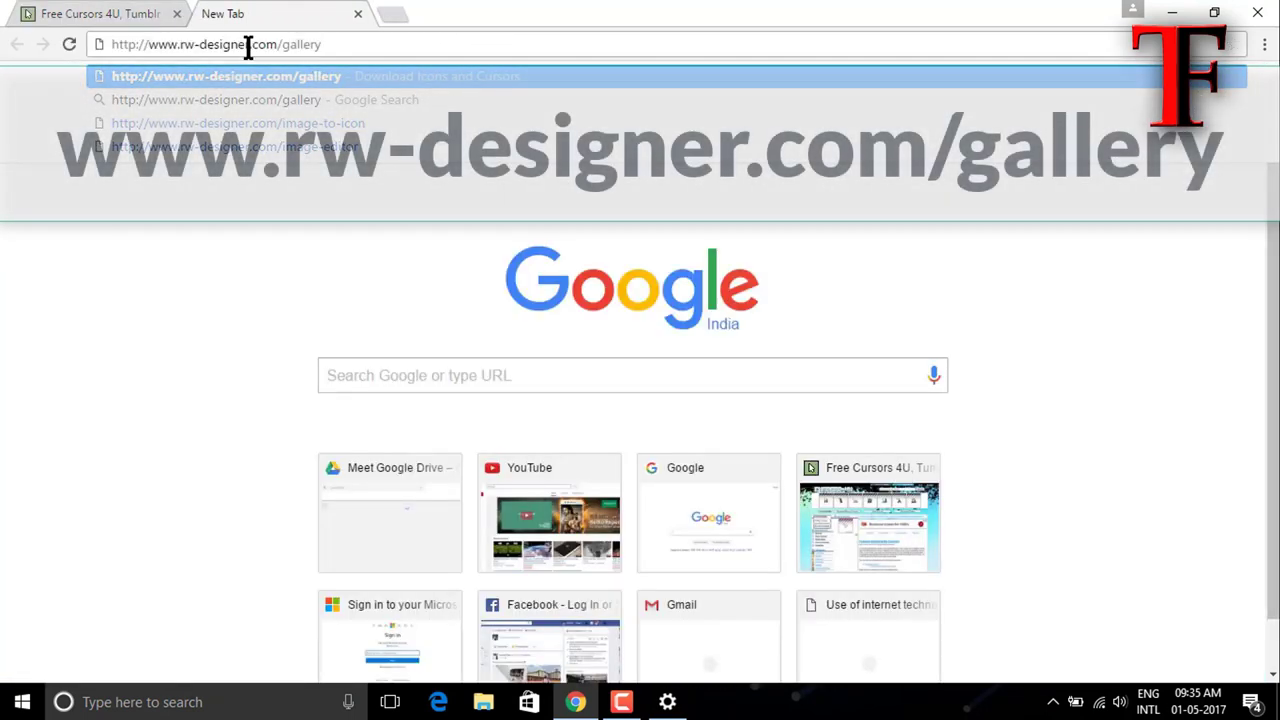
{"action": "key", "text": "Return"}
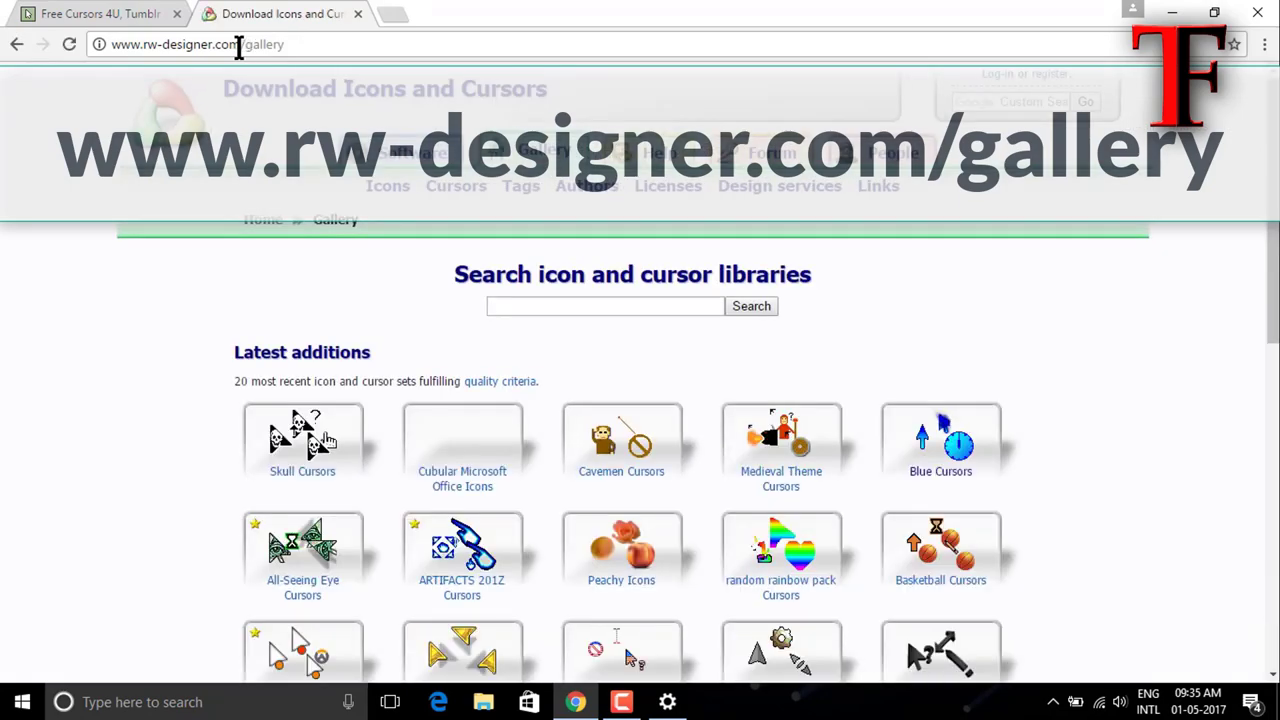
Download Firefly Pointer 2 (cur1081.cur) from the Cursors/Pointers category of Cursors-4U
{"action": "left_click", "coordinate": [143, 18]}
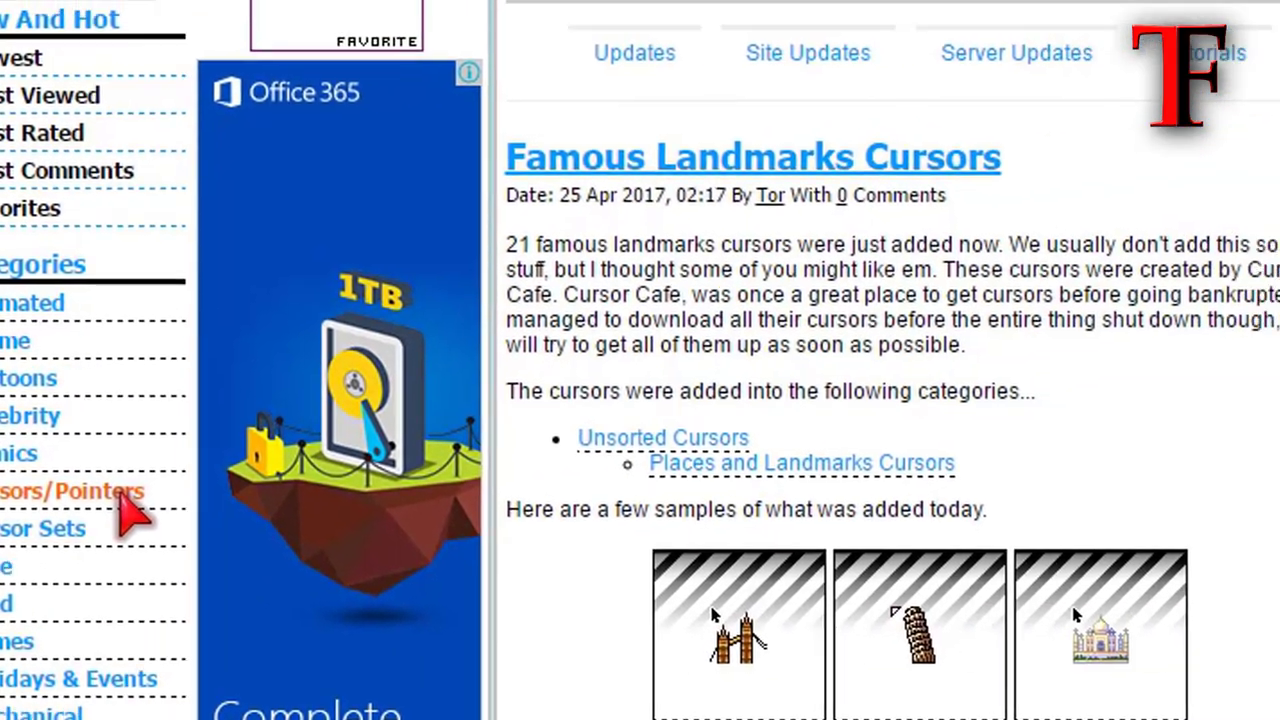
{"action": "left_click", "coordinate": [622, 445]}
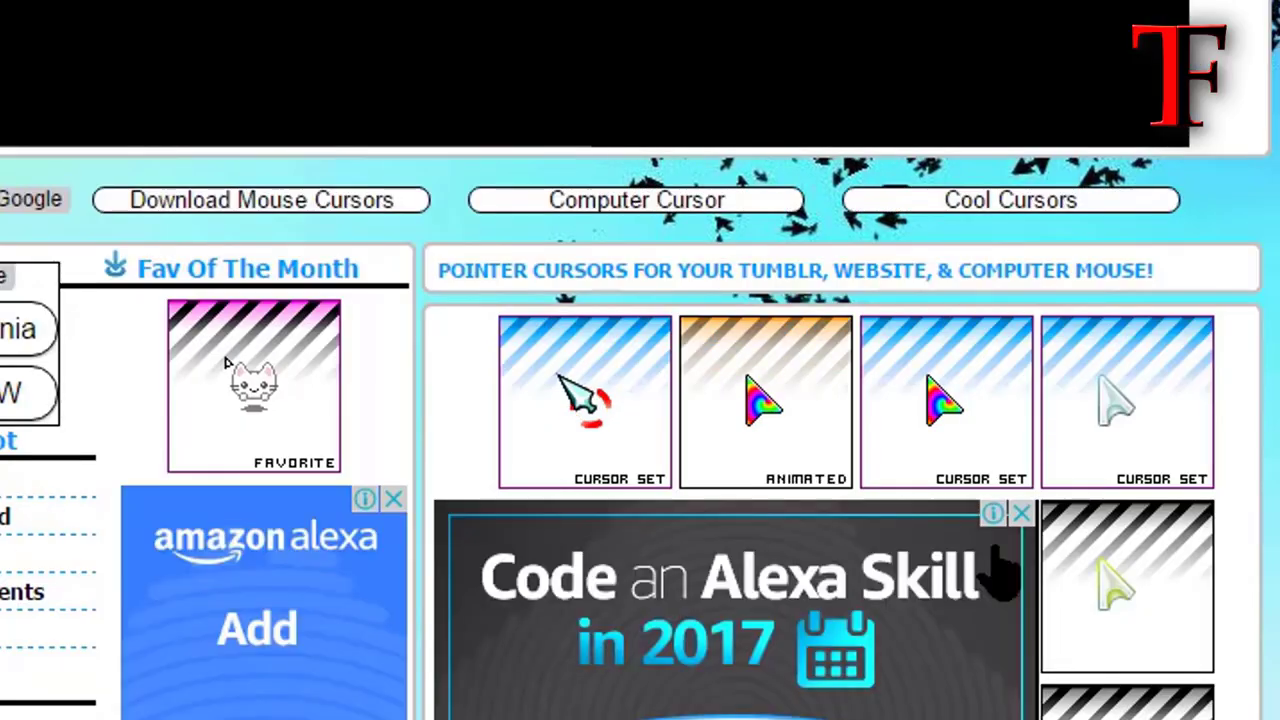
{"action": "scroll", "coordinate": [226, 163], "scroll_direction": "down", "scroll_amount": 3}
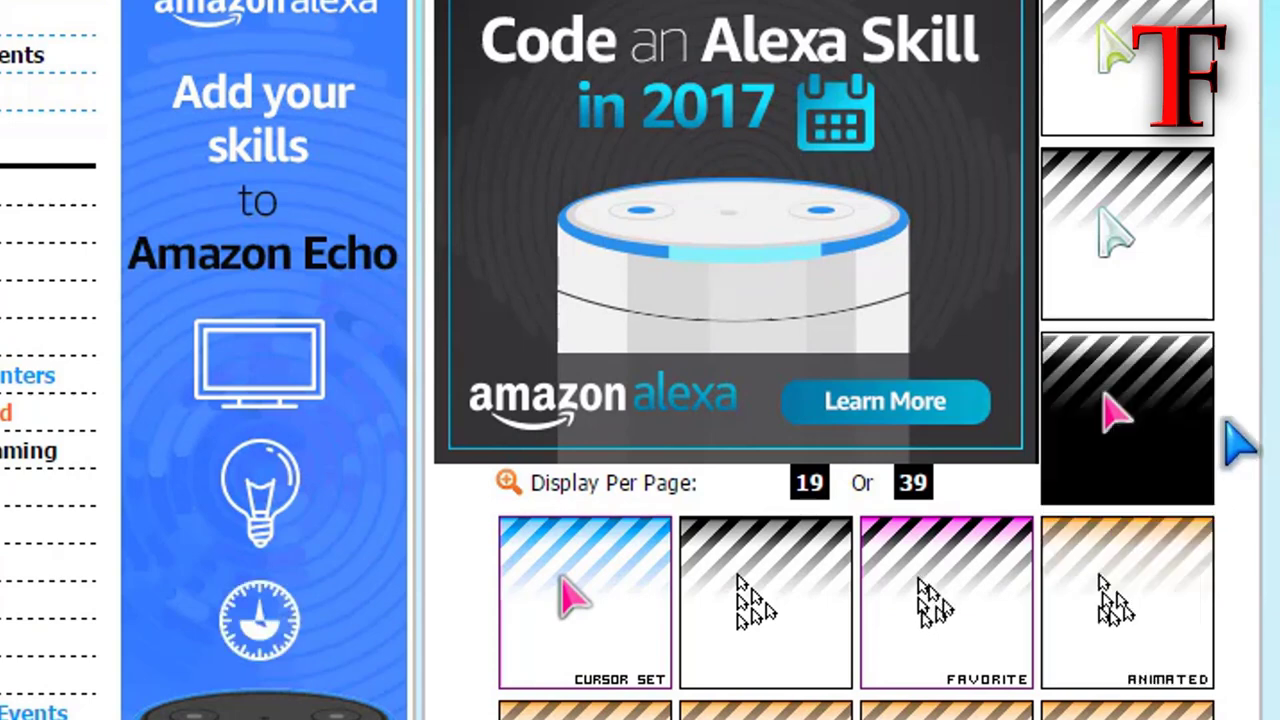
{"action": "scroll", "coordinate": [1130, 135], "scroll_direction": "down", "scroll_amount": 2}
{"action": "scroll", "coordinate": [1130, 135], "scroll_direction": "up", "scroll_amount": 2}
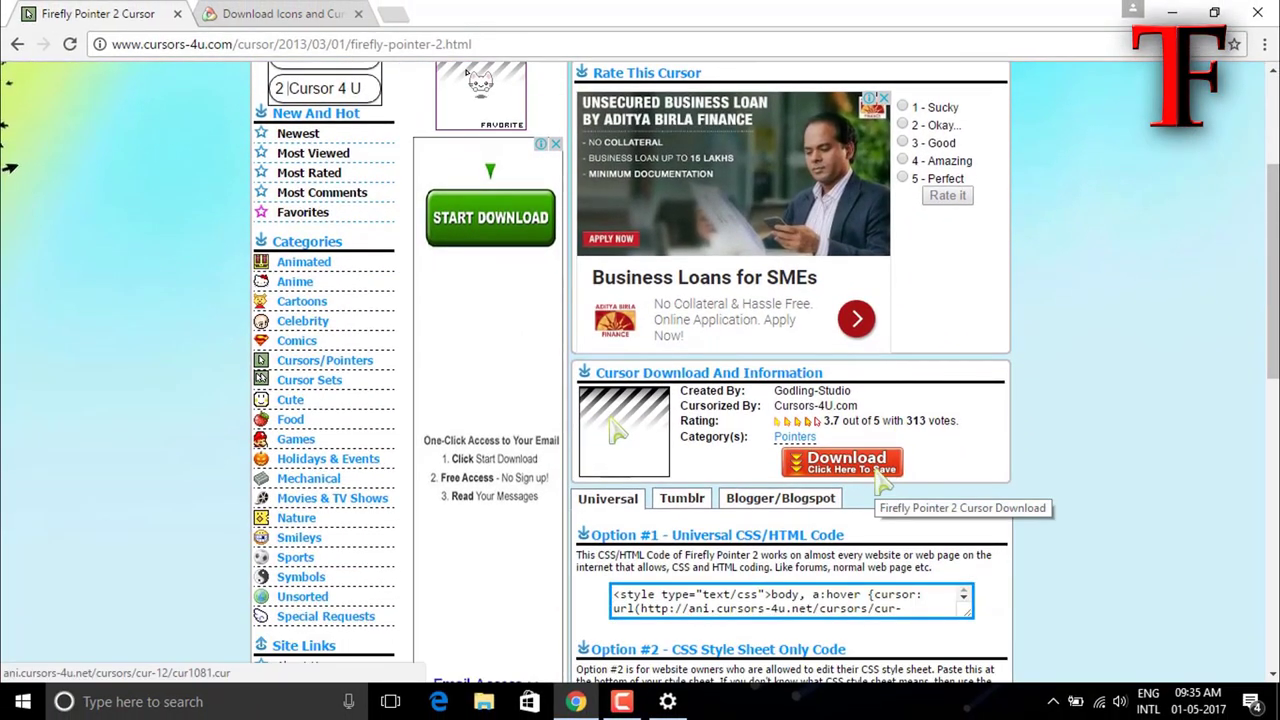
{"action": "left_click", "coordinate": [880, 470]}
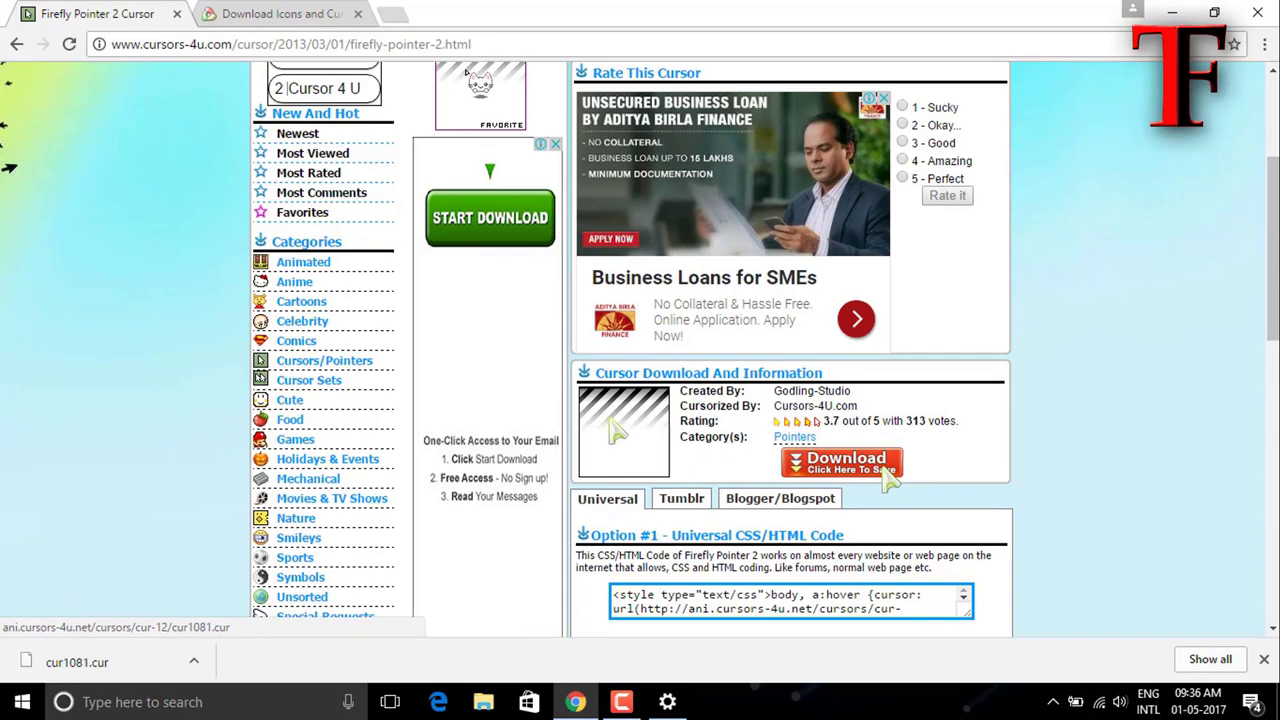
Reopen Mouse Properties with the Run mouse command and show the Pointers list
{"action": "key", "text": "super+r"}
{"action": "left_click", "coordinate": [164, 639]}
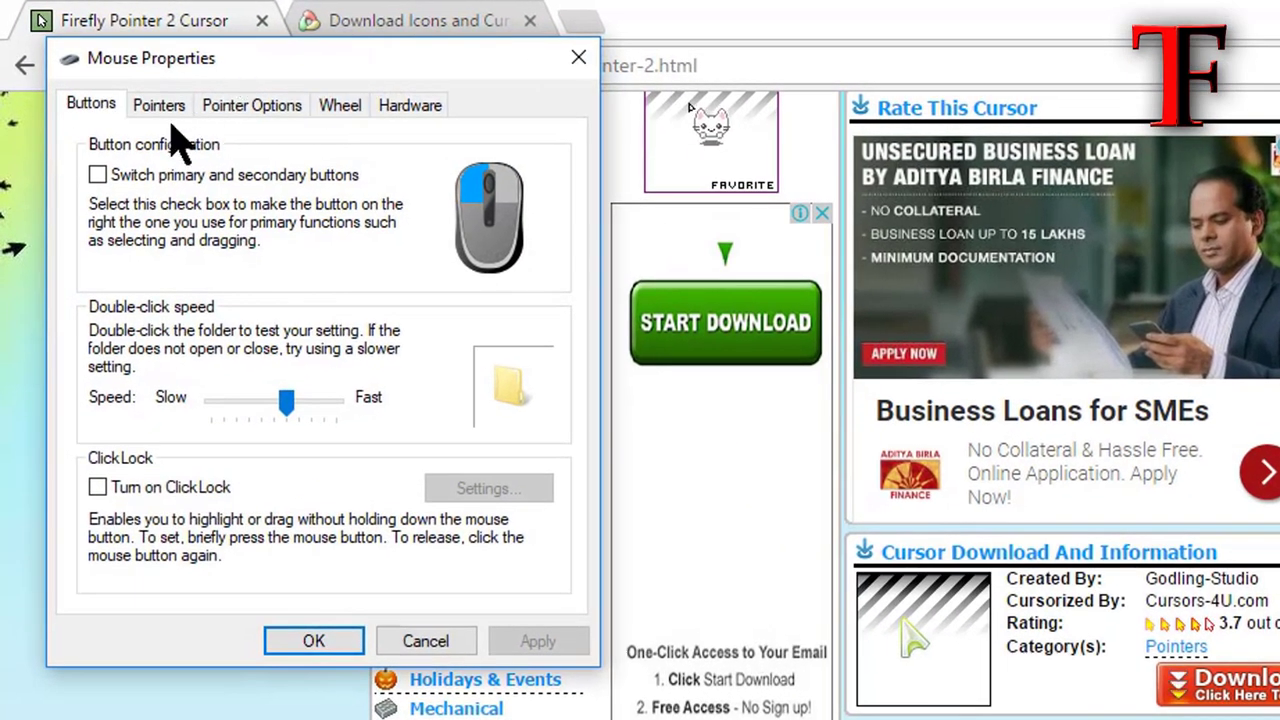
{"action": "left_click", "coordinate": [165, 108]}
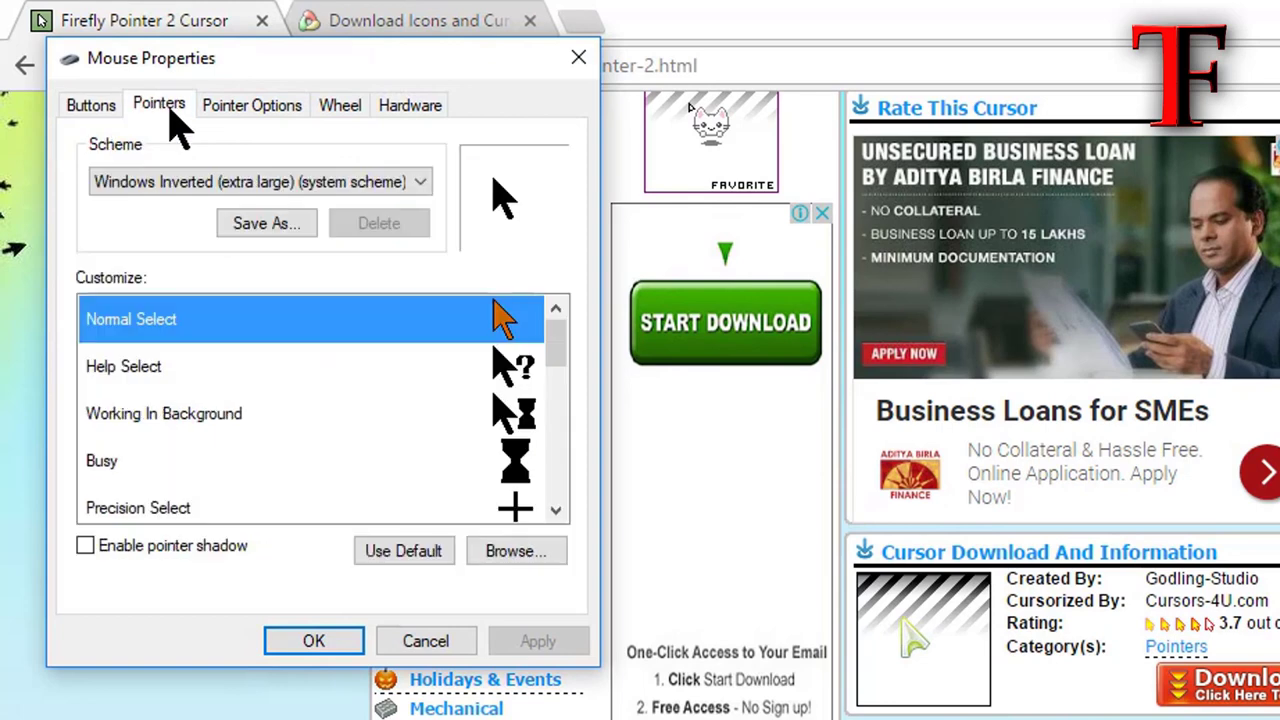
Set Normal Select to cur1081 from Downloads, apply, and confirm with OK
{"action": "left_click", "coordinate": [517, 565]}
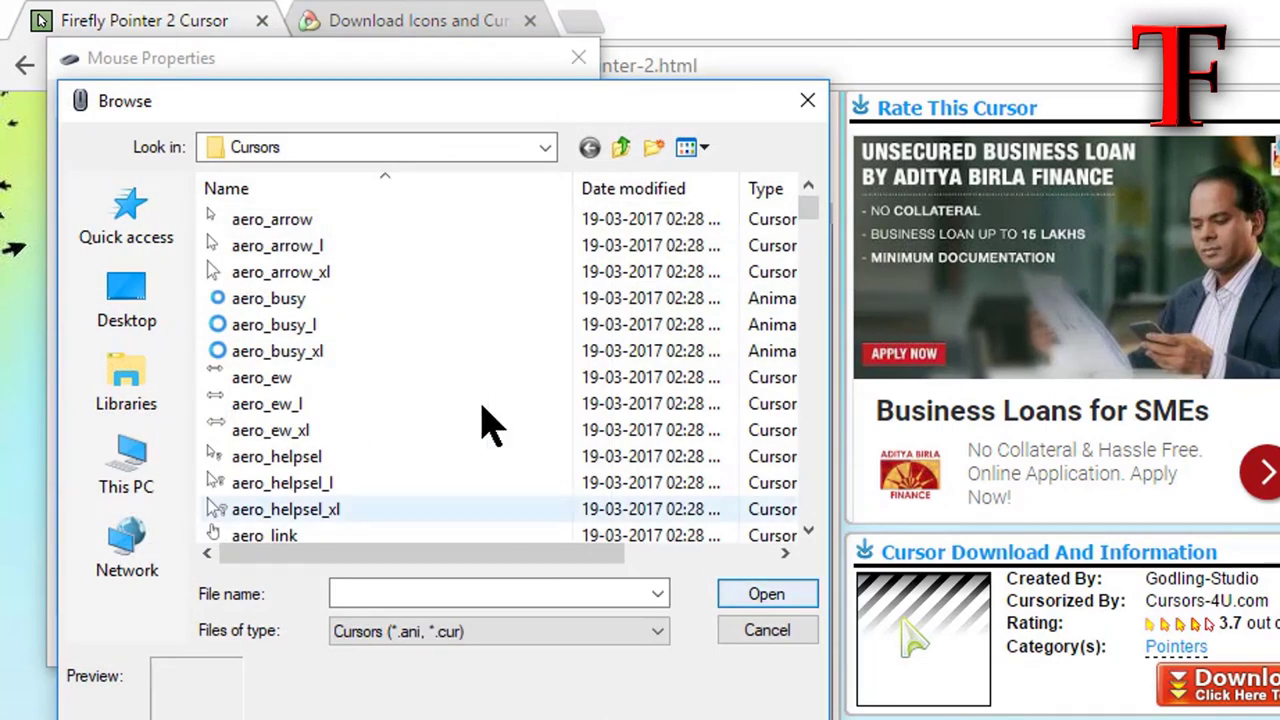
{"action": "left_click", "coordinate": [138, 252]}
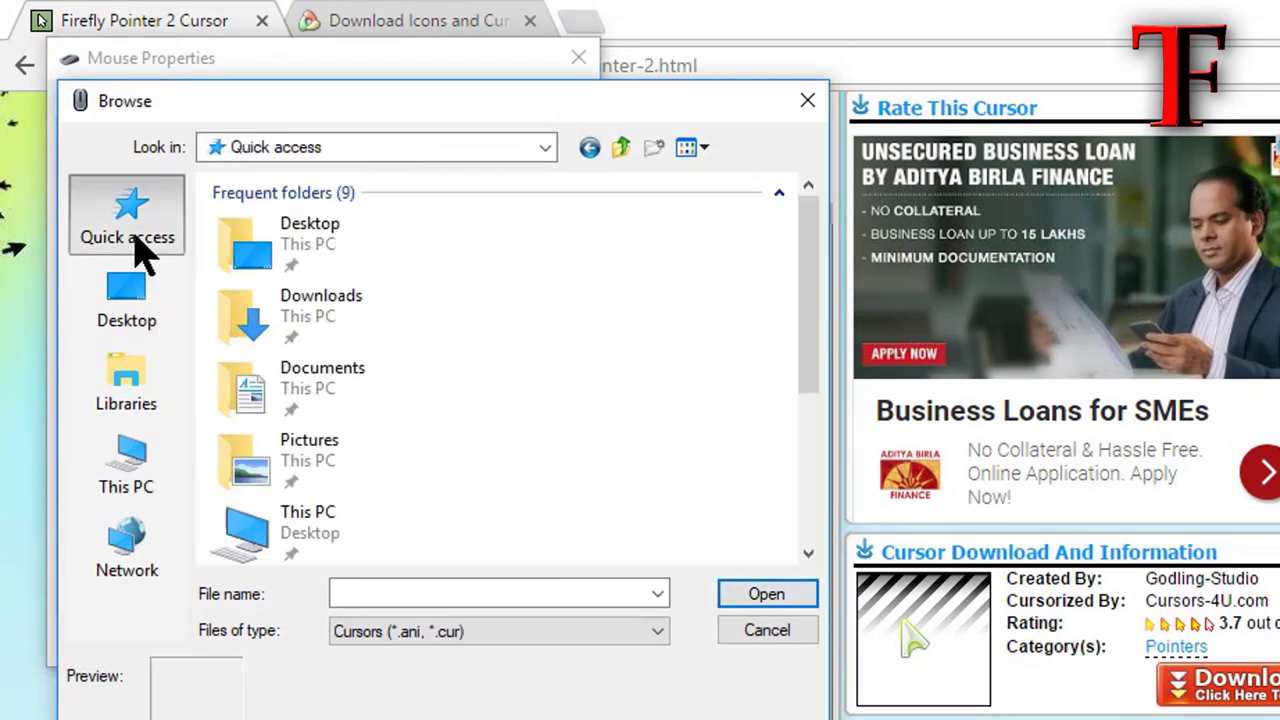
{"action": "double_click", "coordinate": [337, 322]}
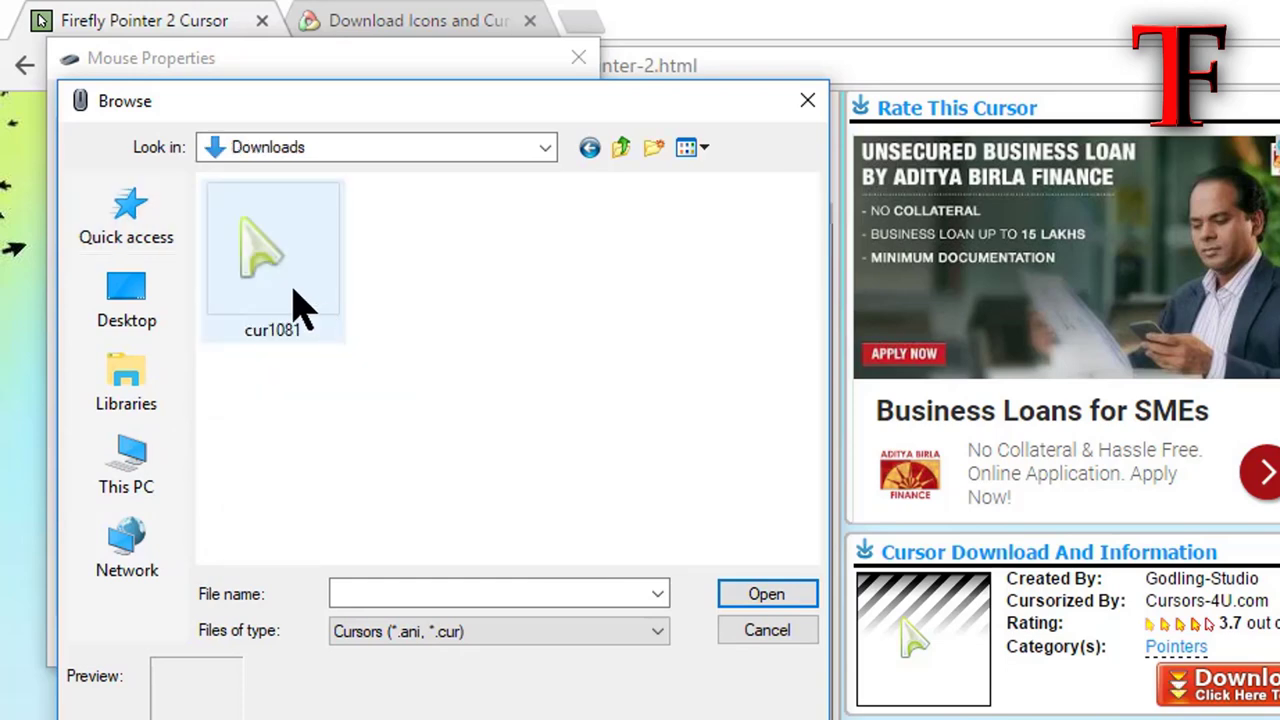
{"action": "left_click", "coordinate": [300, 305]}
{"action": "left_click", "coordinate": [770, 598]}
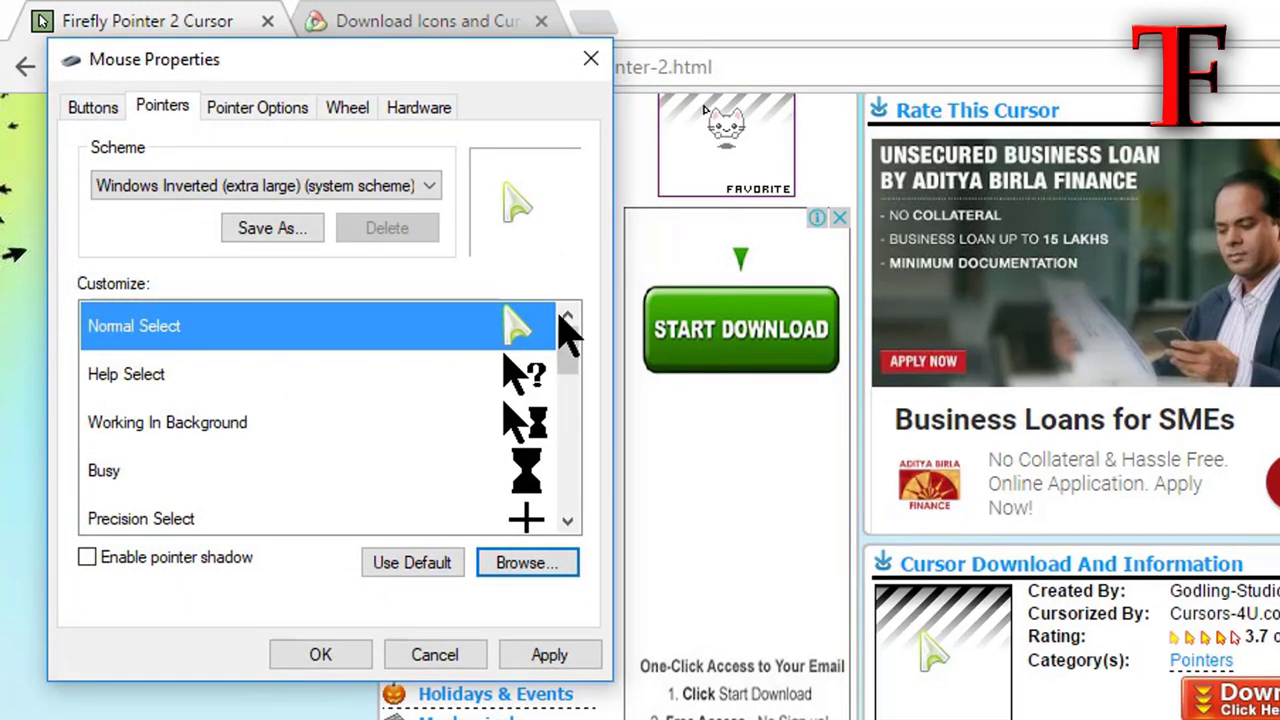
{"action": "left_click", "coordinate": [540, 656]}
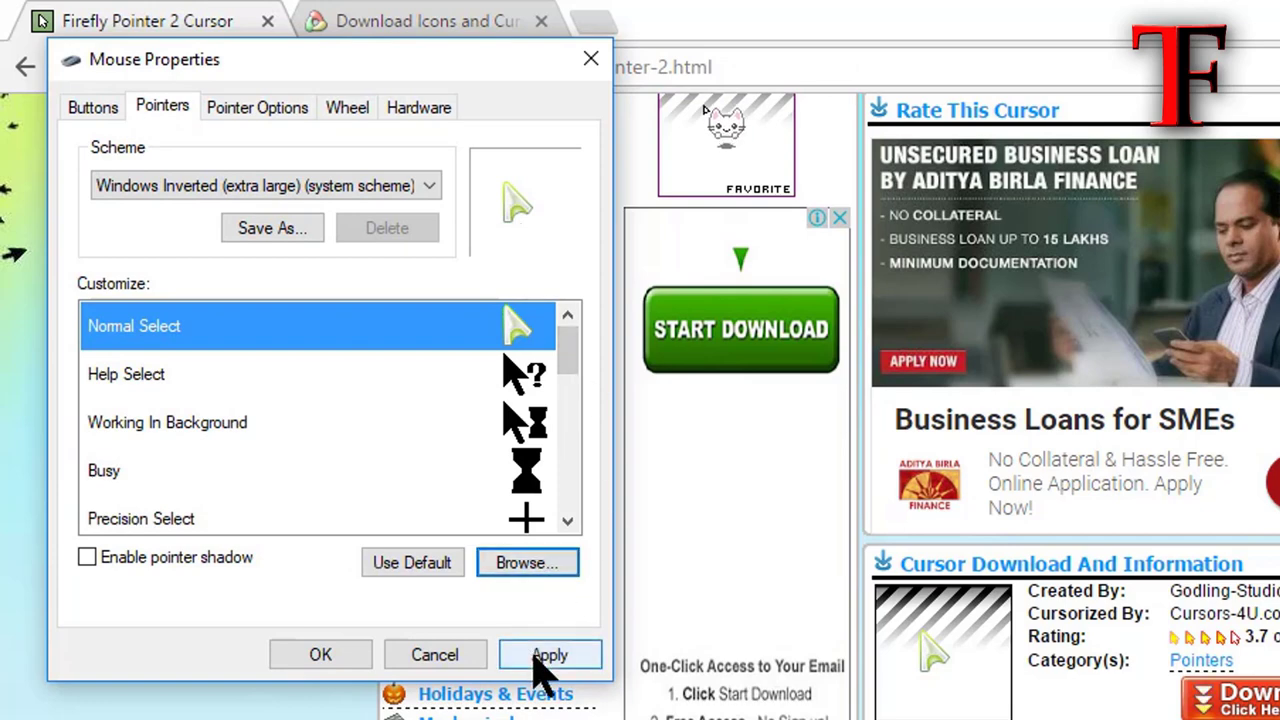
{"action": "left_click", "coordinate": [330, 655]}
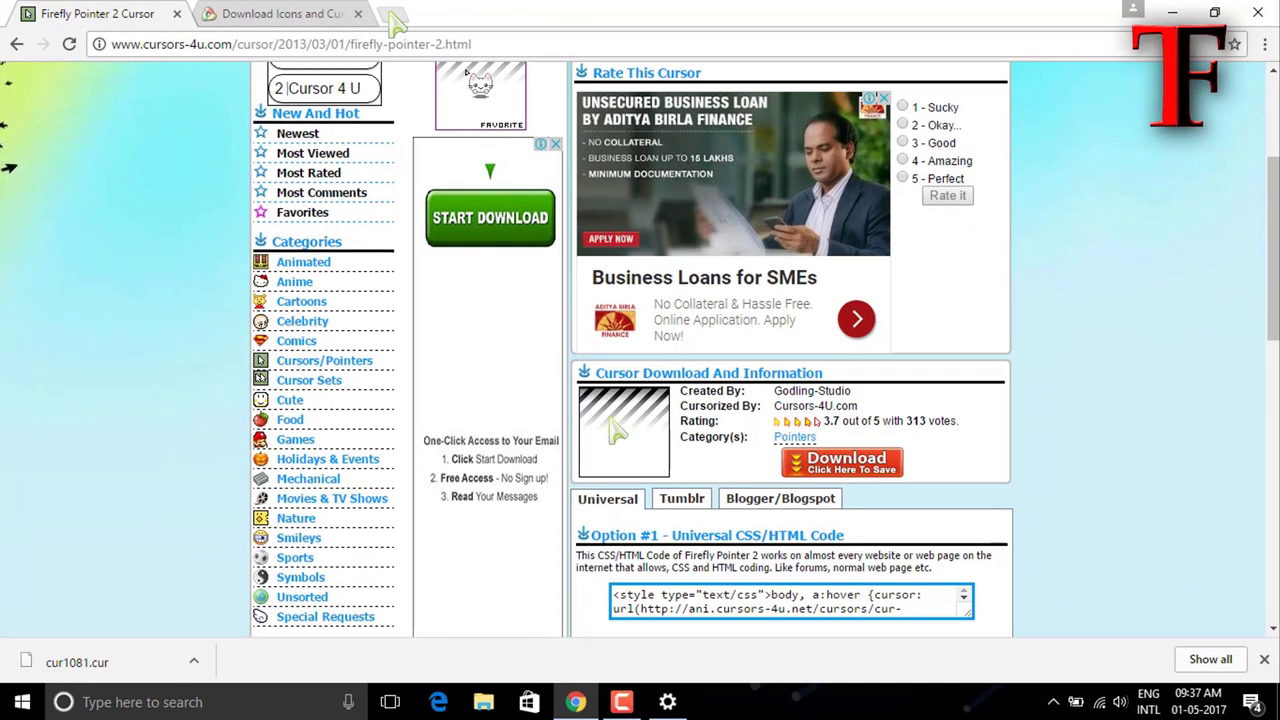
Minimize Chrome and close the Settings window, leaving the bare desktop
{"action": "left_click", "coordinate": [1174, 12]}
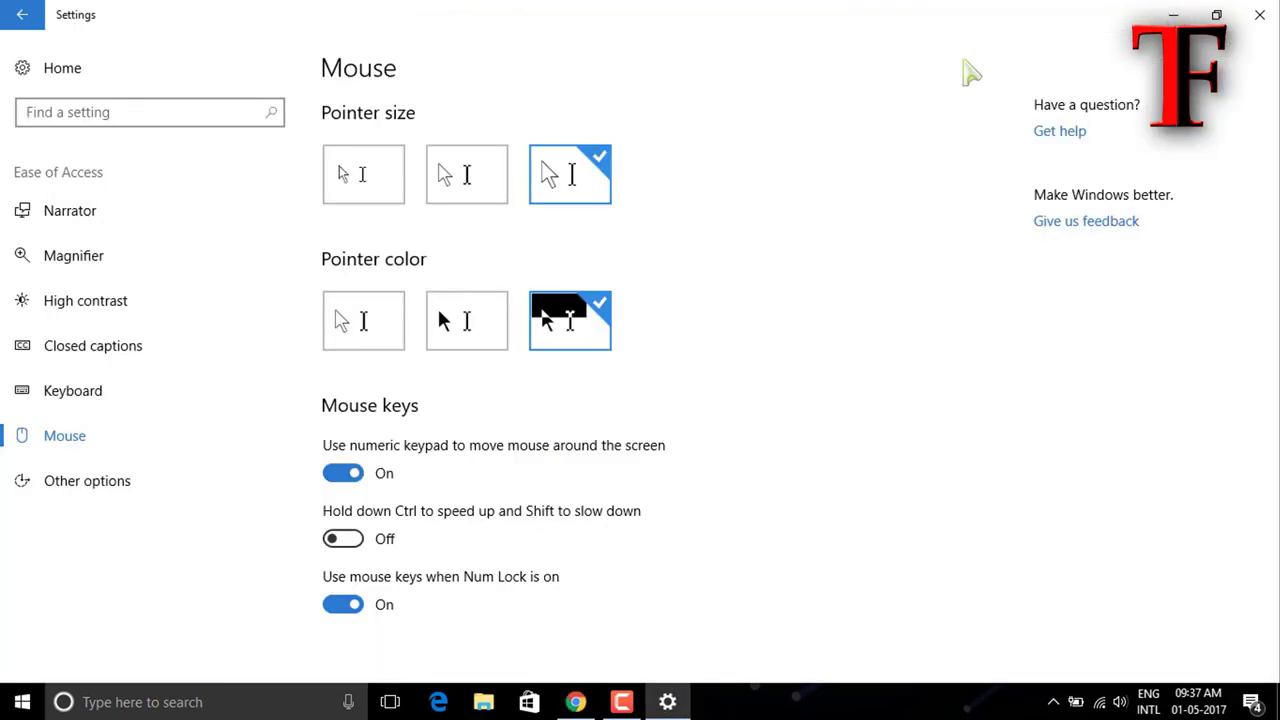
{"action": "left_click", "coordinate": [1260, 14]}
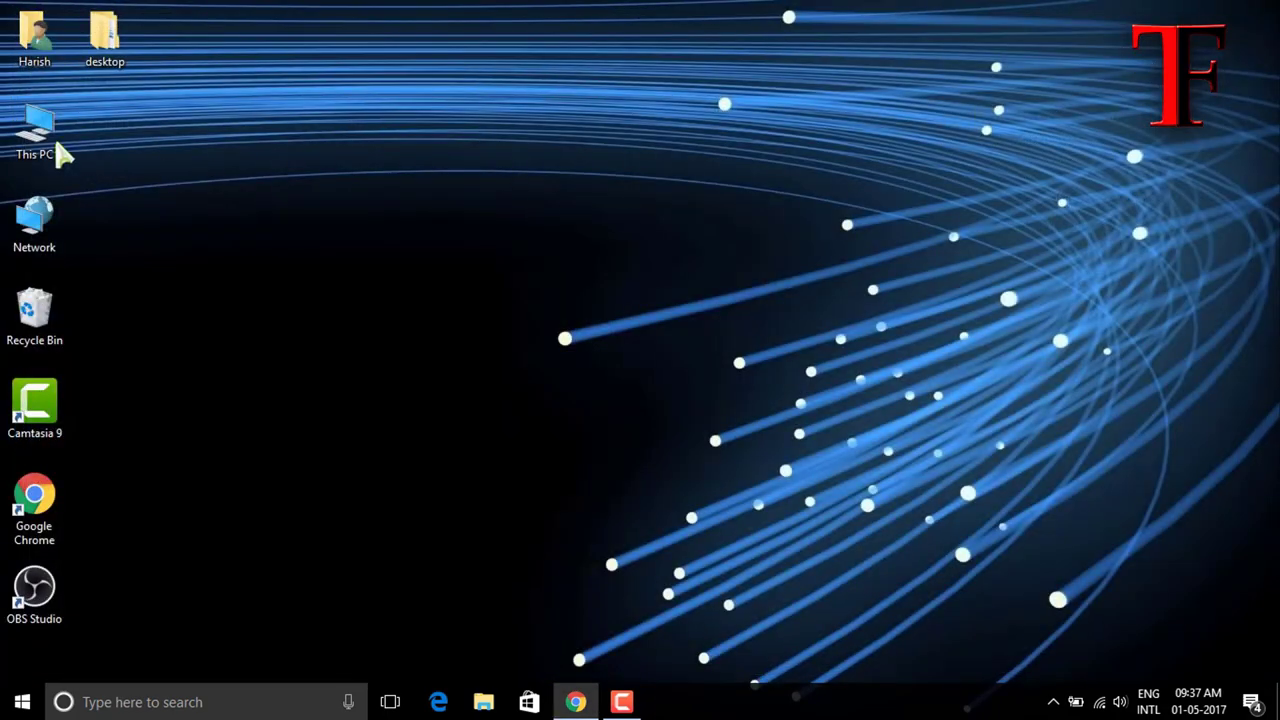
Cut the cur1081 cursor file from the Downloads folder via This PC
{"action": "double_click", "coordinate": [62, 155]}
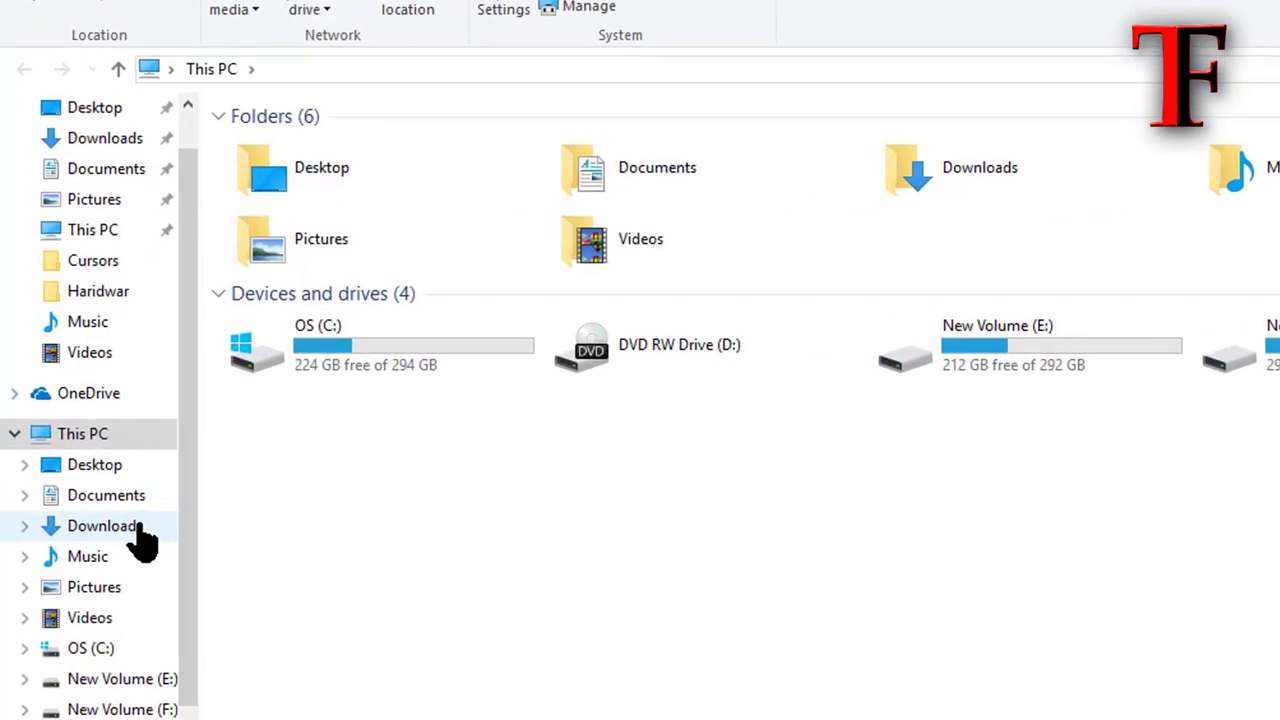
{"action": "left_click", "coordinate": [140, 530]}
{"action": "right_click", "coordinate": [258, 130]}
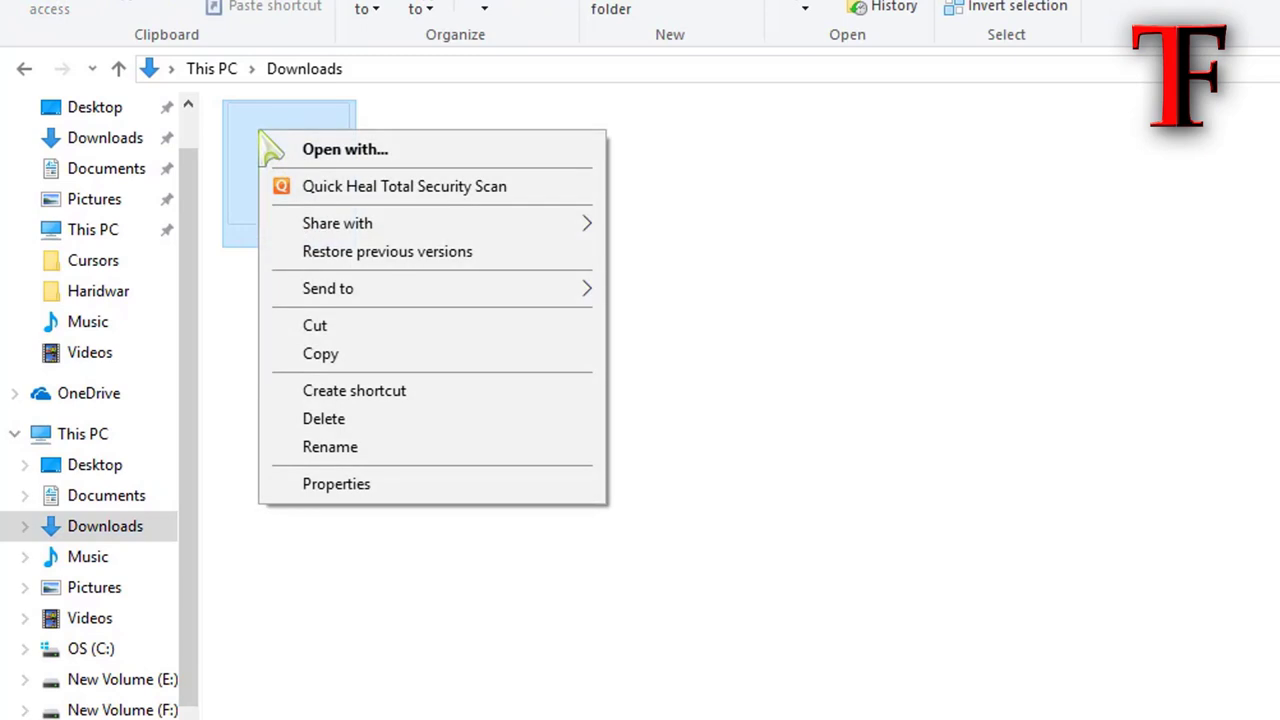
{"action": "left_click", "coordinate": [322, 327]}
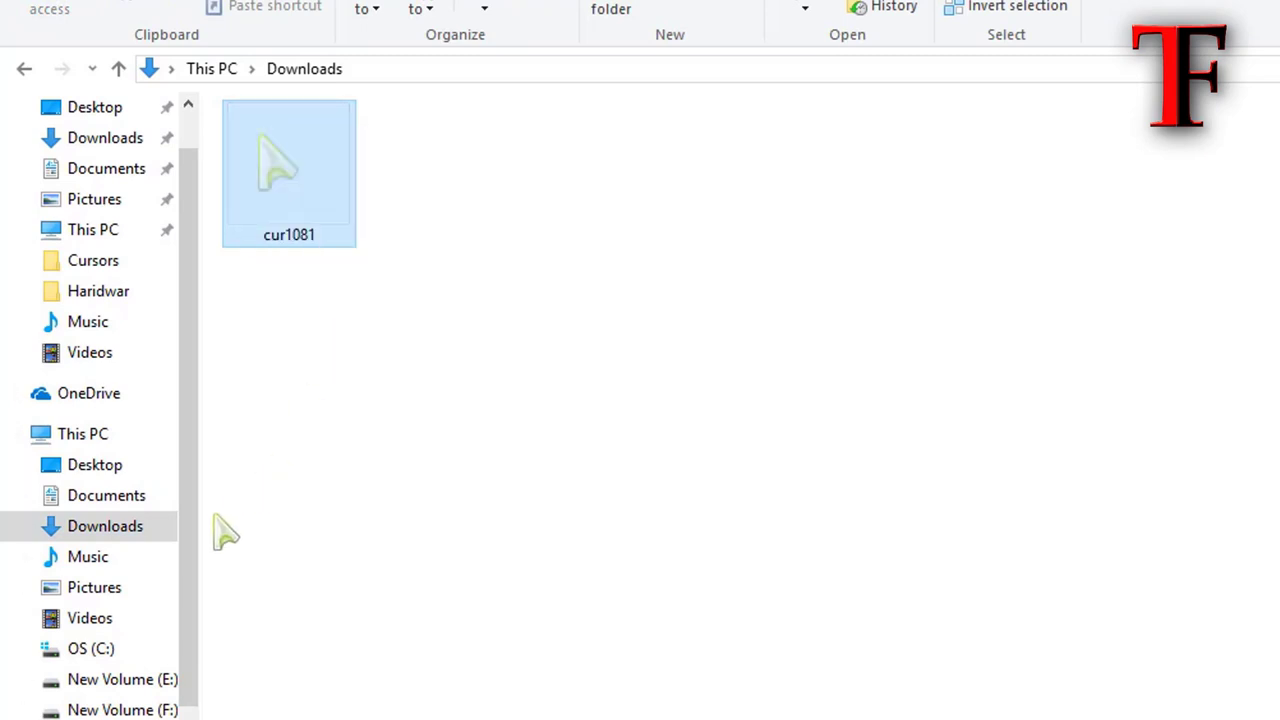
Paste cur1081 into C:\Windows.old\WINDOWS\Cursors, granting administrator permission
{"action": "left_click", "coordinate": [92, 652]}
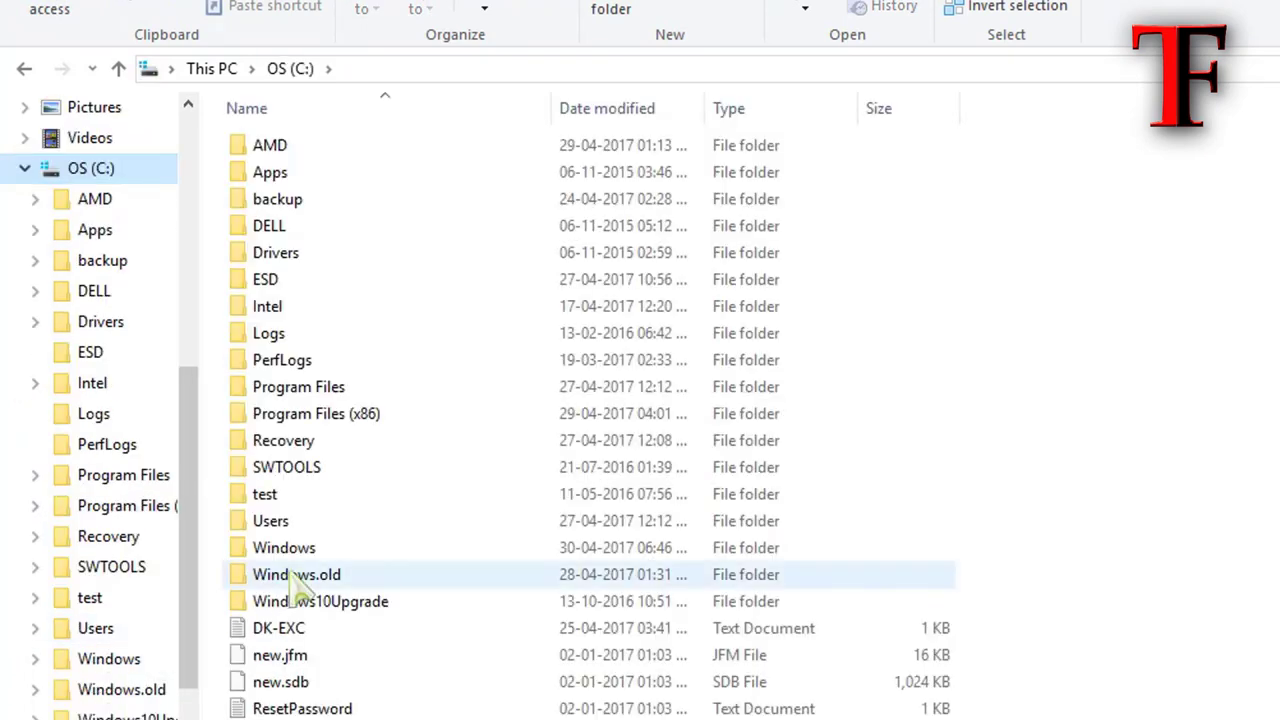
{"action": "double_click", "coordinate": [294, 578]}
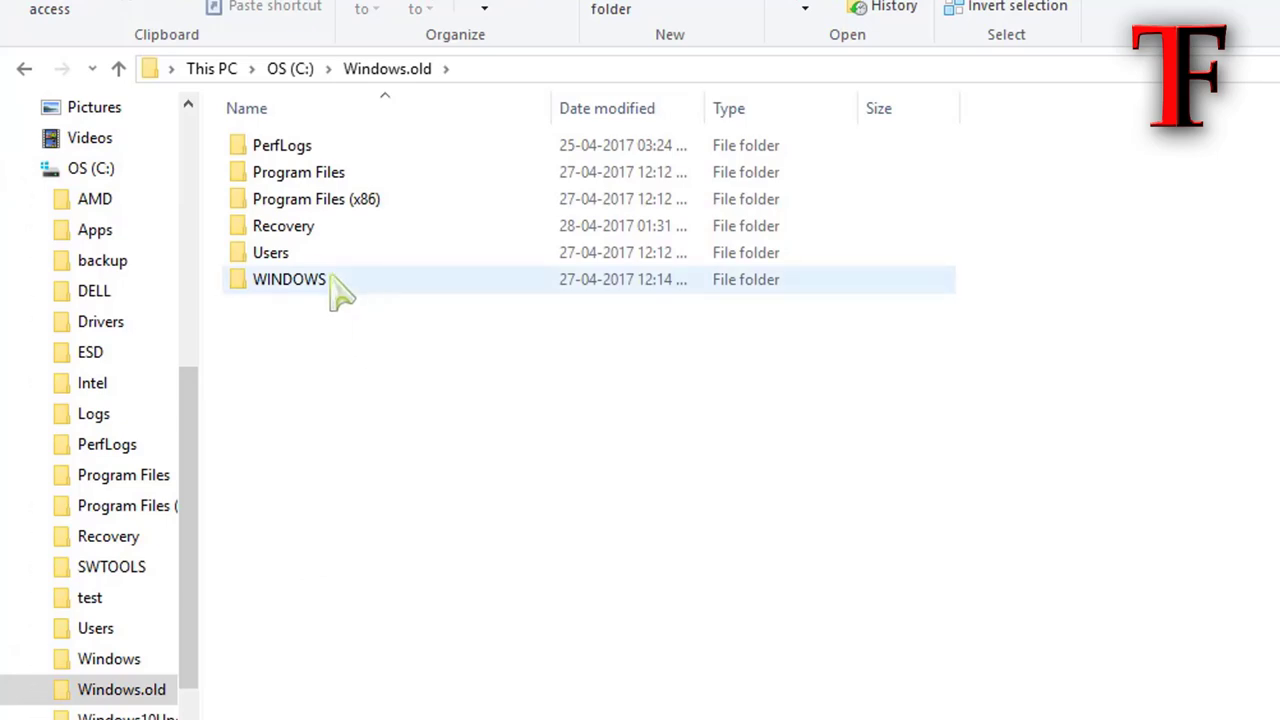
{"action": "double_click", "coordinate": [340, 290]}
{"action": "left_click", "coordinate": [286, 340]}
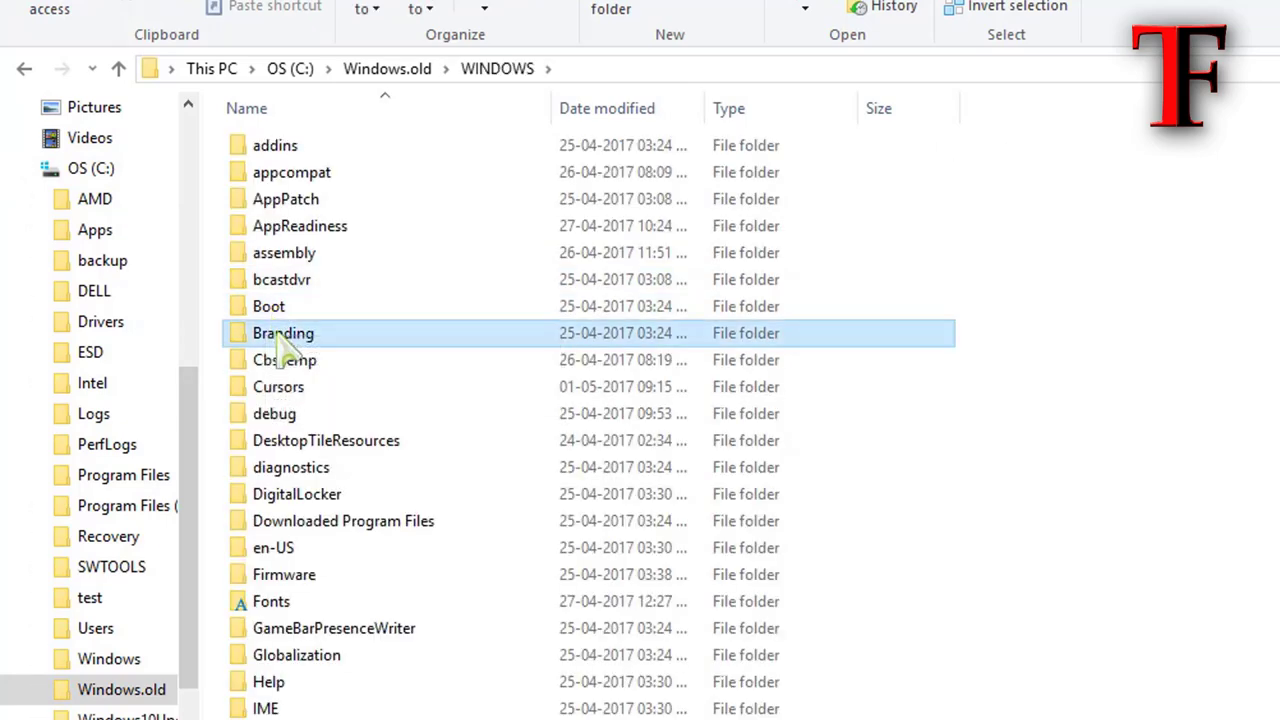
{"action": "key", "text": "Down"}
{"action": "double_click", "coordinate": [280, 386]}
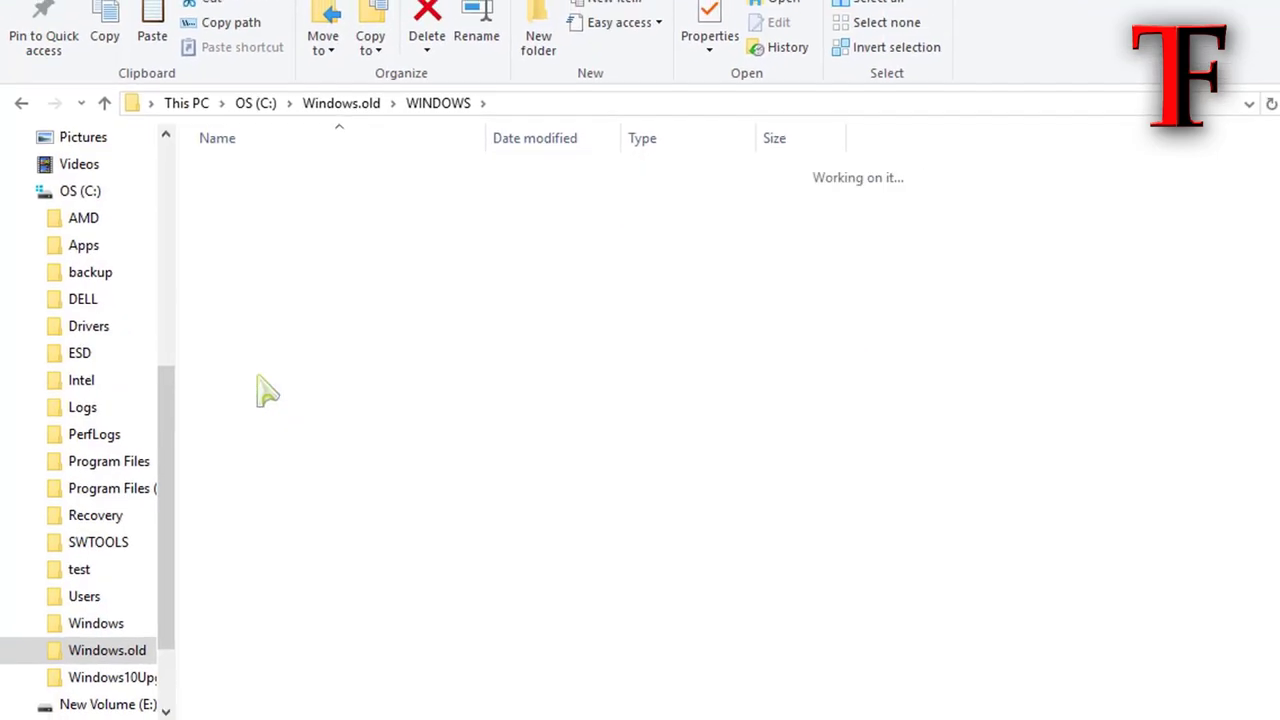
{"action": "right_click", "coordinate": [908, 298]}
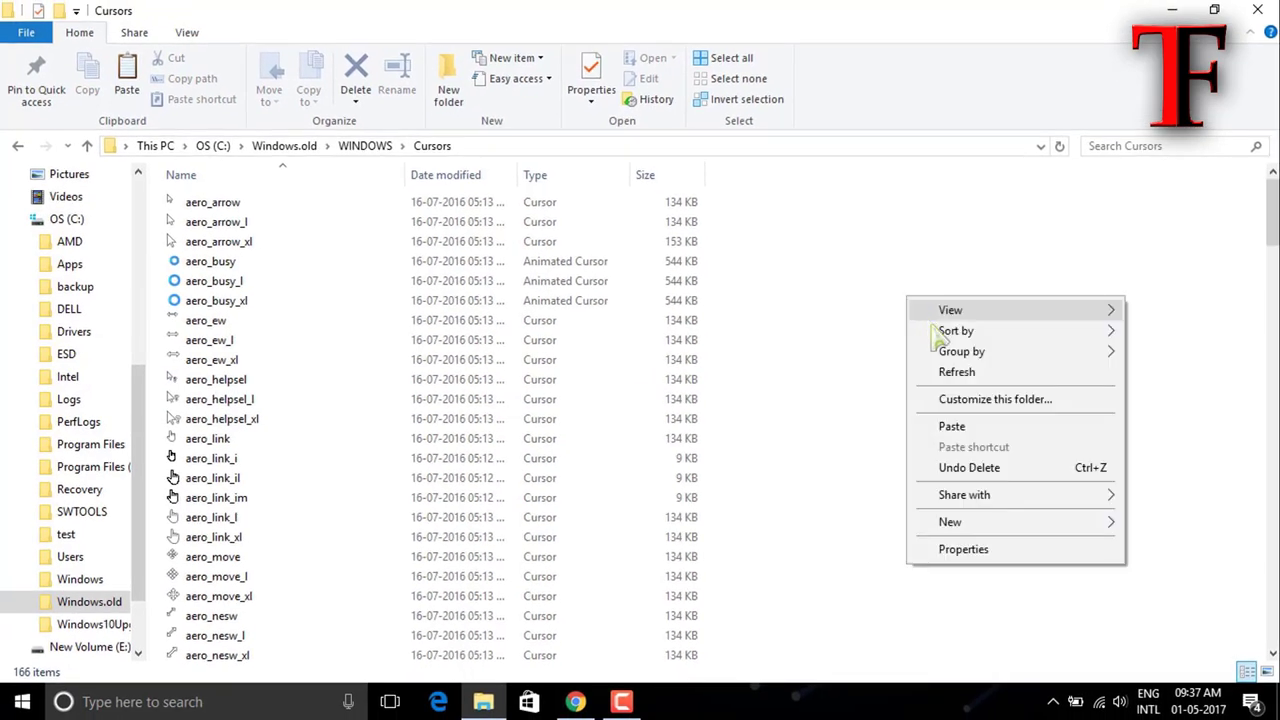
{"action": "left_click", "coordinate": [962, 427]}
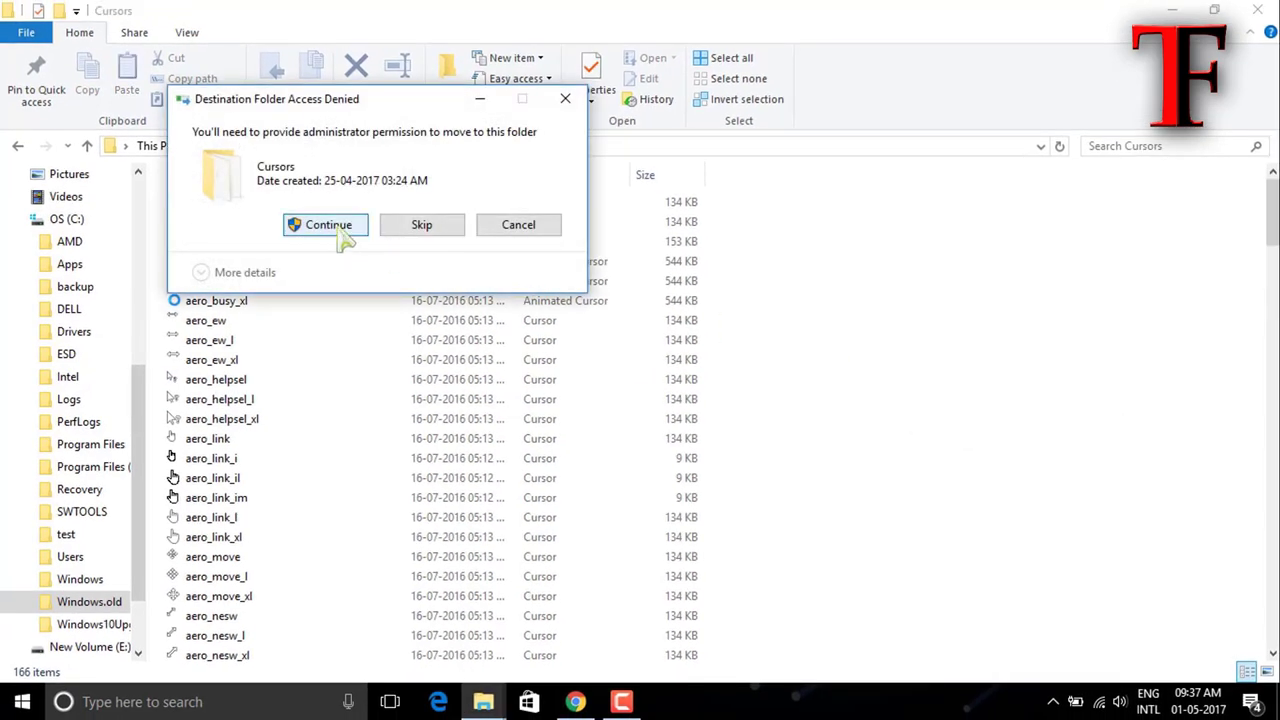
{"action": "left_click", "coordinate": [330, 225]}
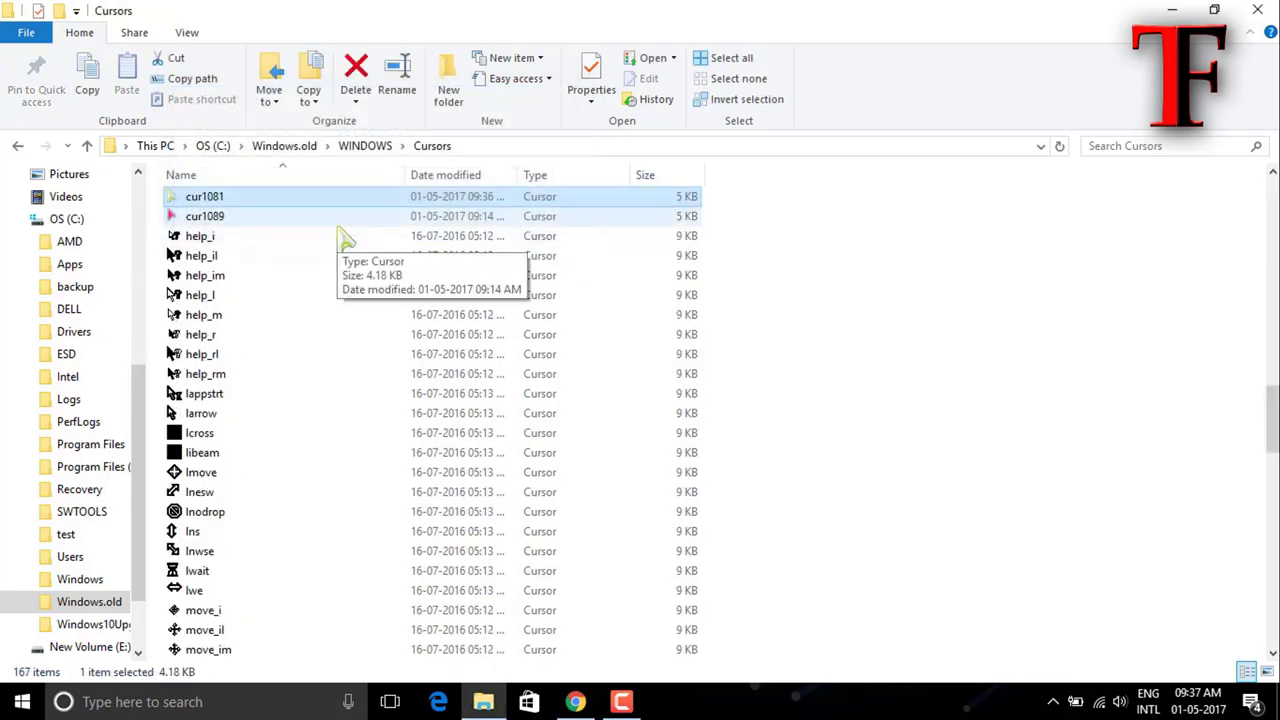
Show RW-Designer's Download Icons and Cursors tab in Chrome and scroll to the latest cursor sets
{"action": "left_click", "coordinate": [575, 702]}
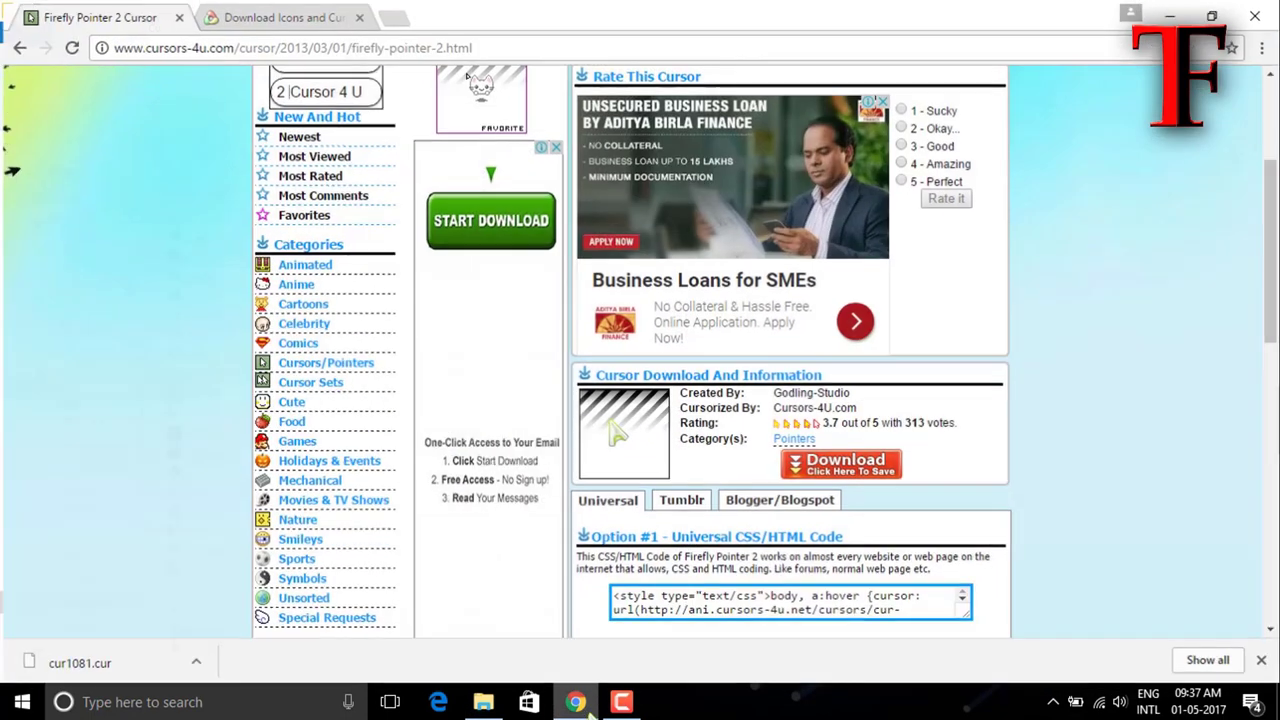
{"action": "left_click", "coordinate": [333, 14]}
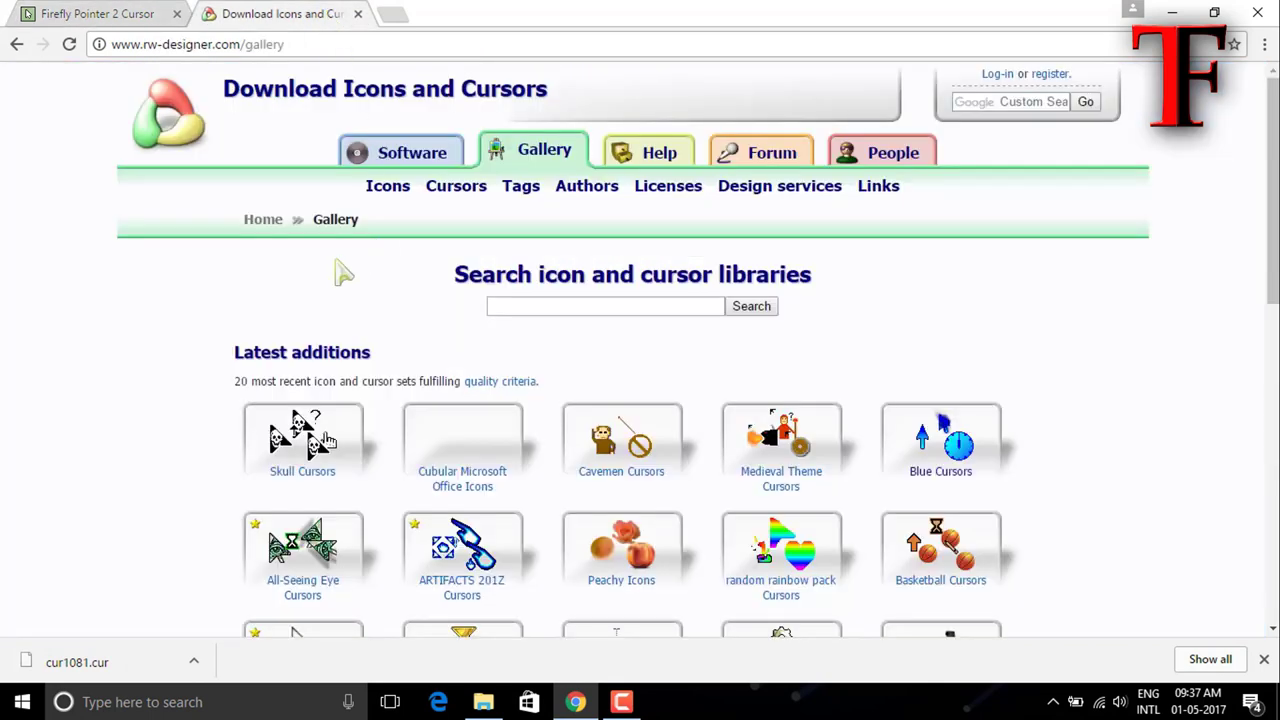
{"action": "scroll", "coordinate": [150, 370], "scroll_direction": "down", "scroll_amount": 2}
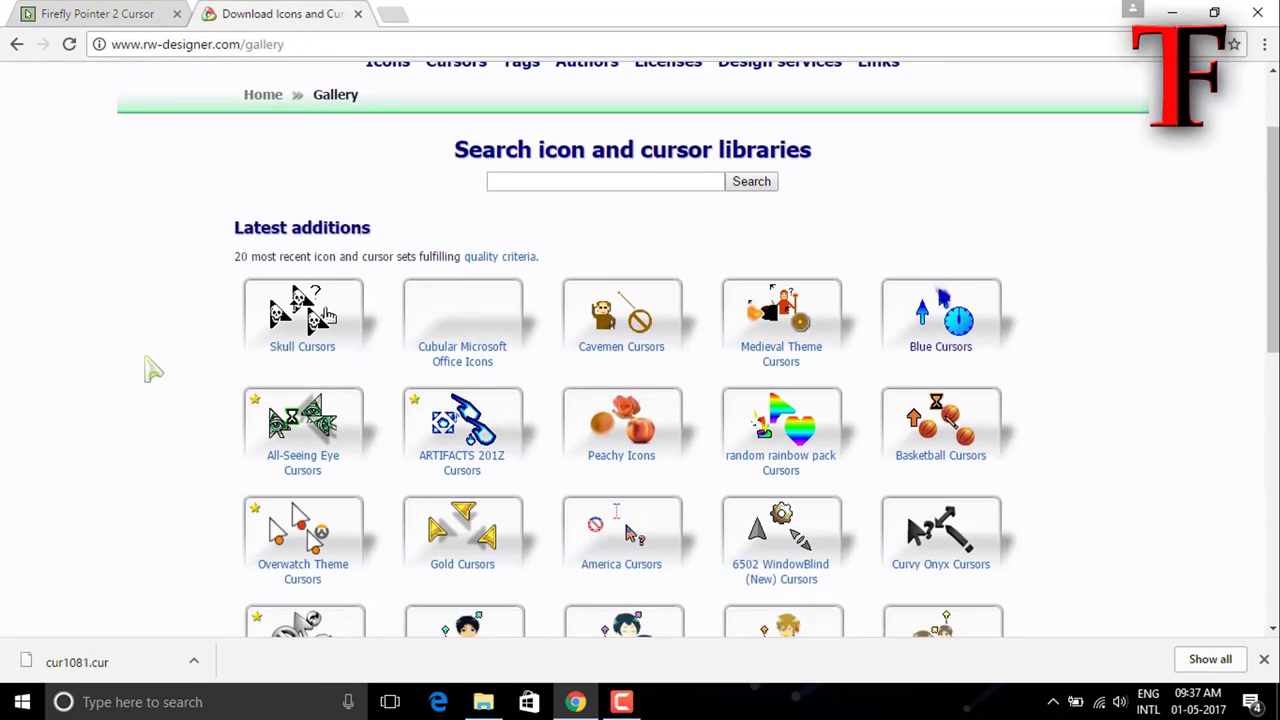